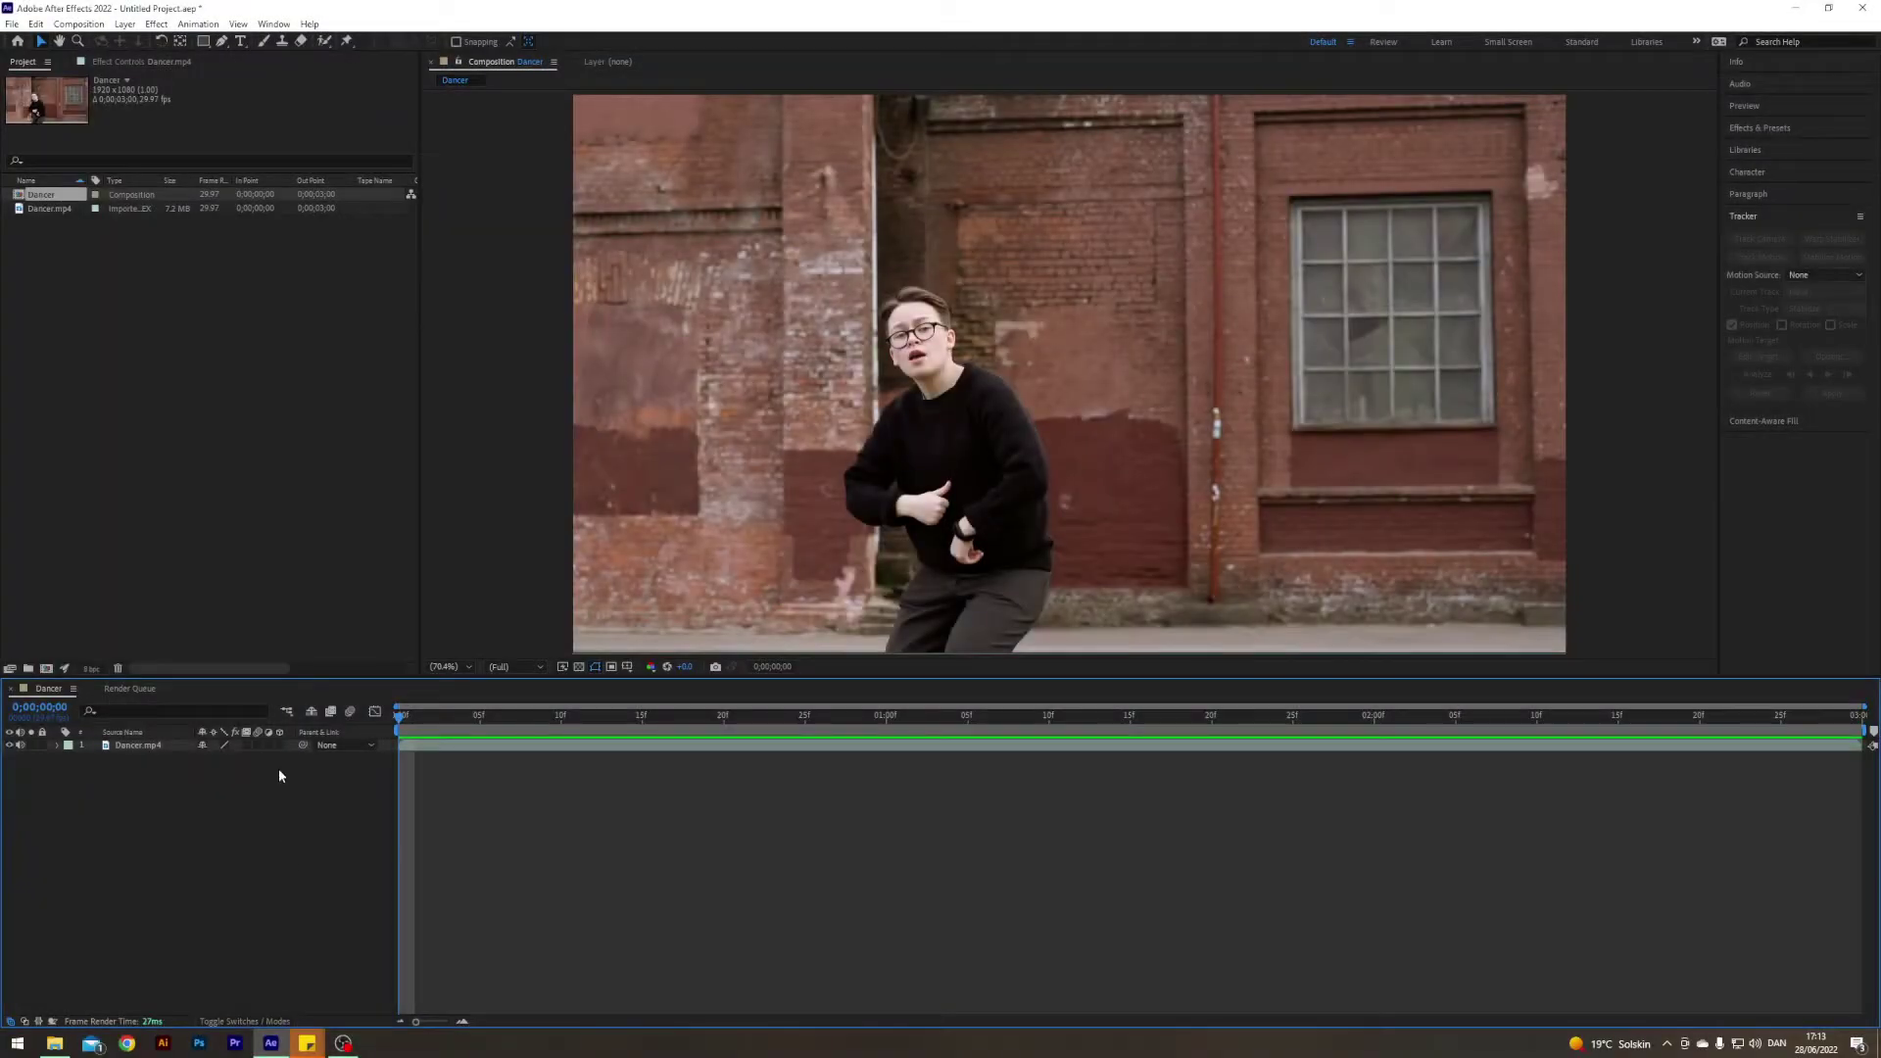
# Preview the dancer clip, then open Dancer.mp4 in its own Layer panel
pyautogui.press('space')
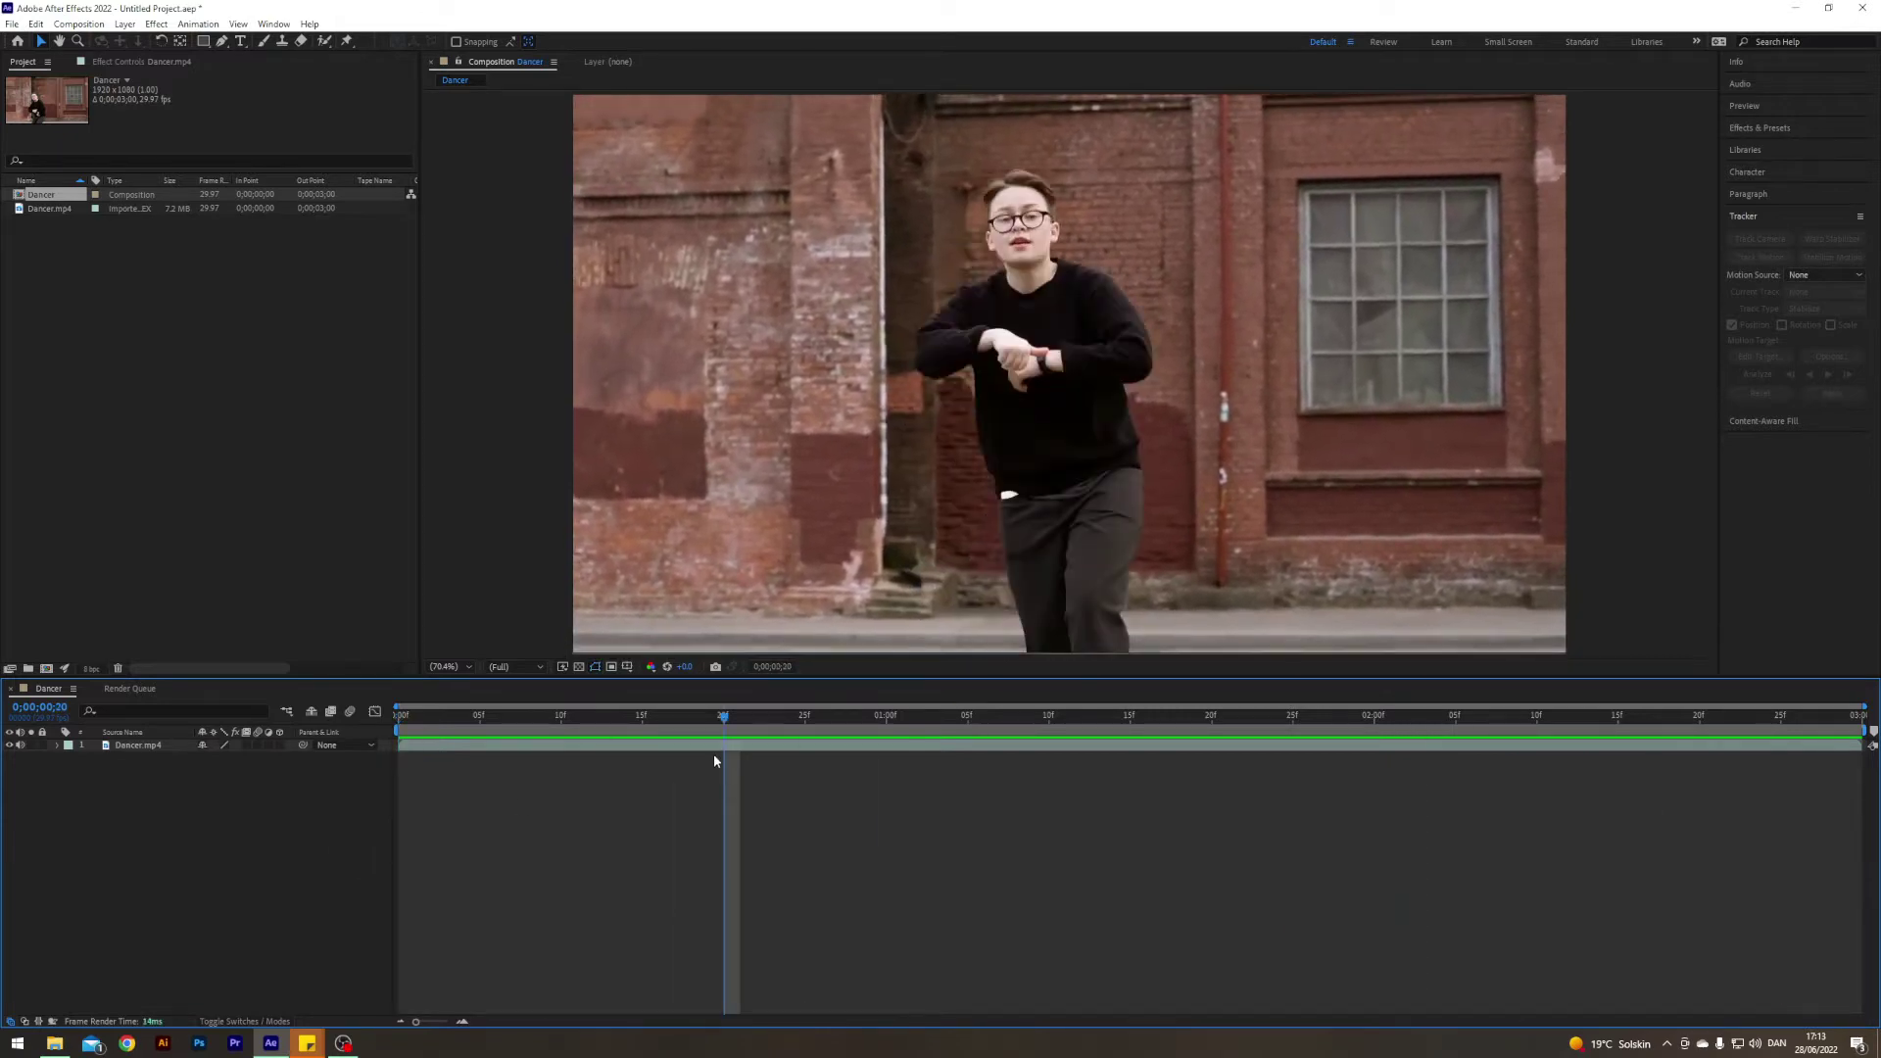
pyautogui.press('space')
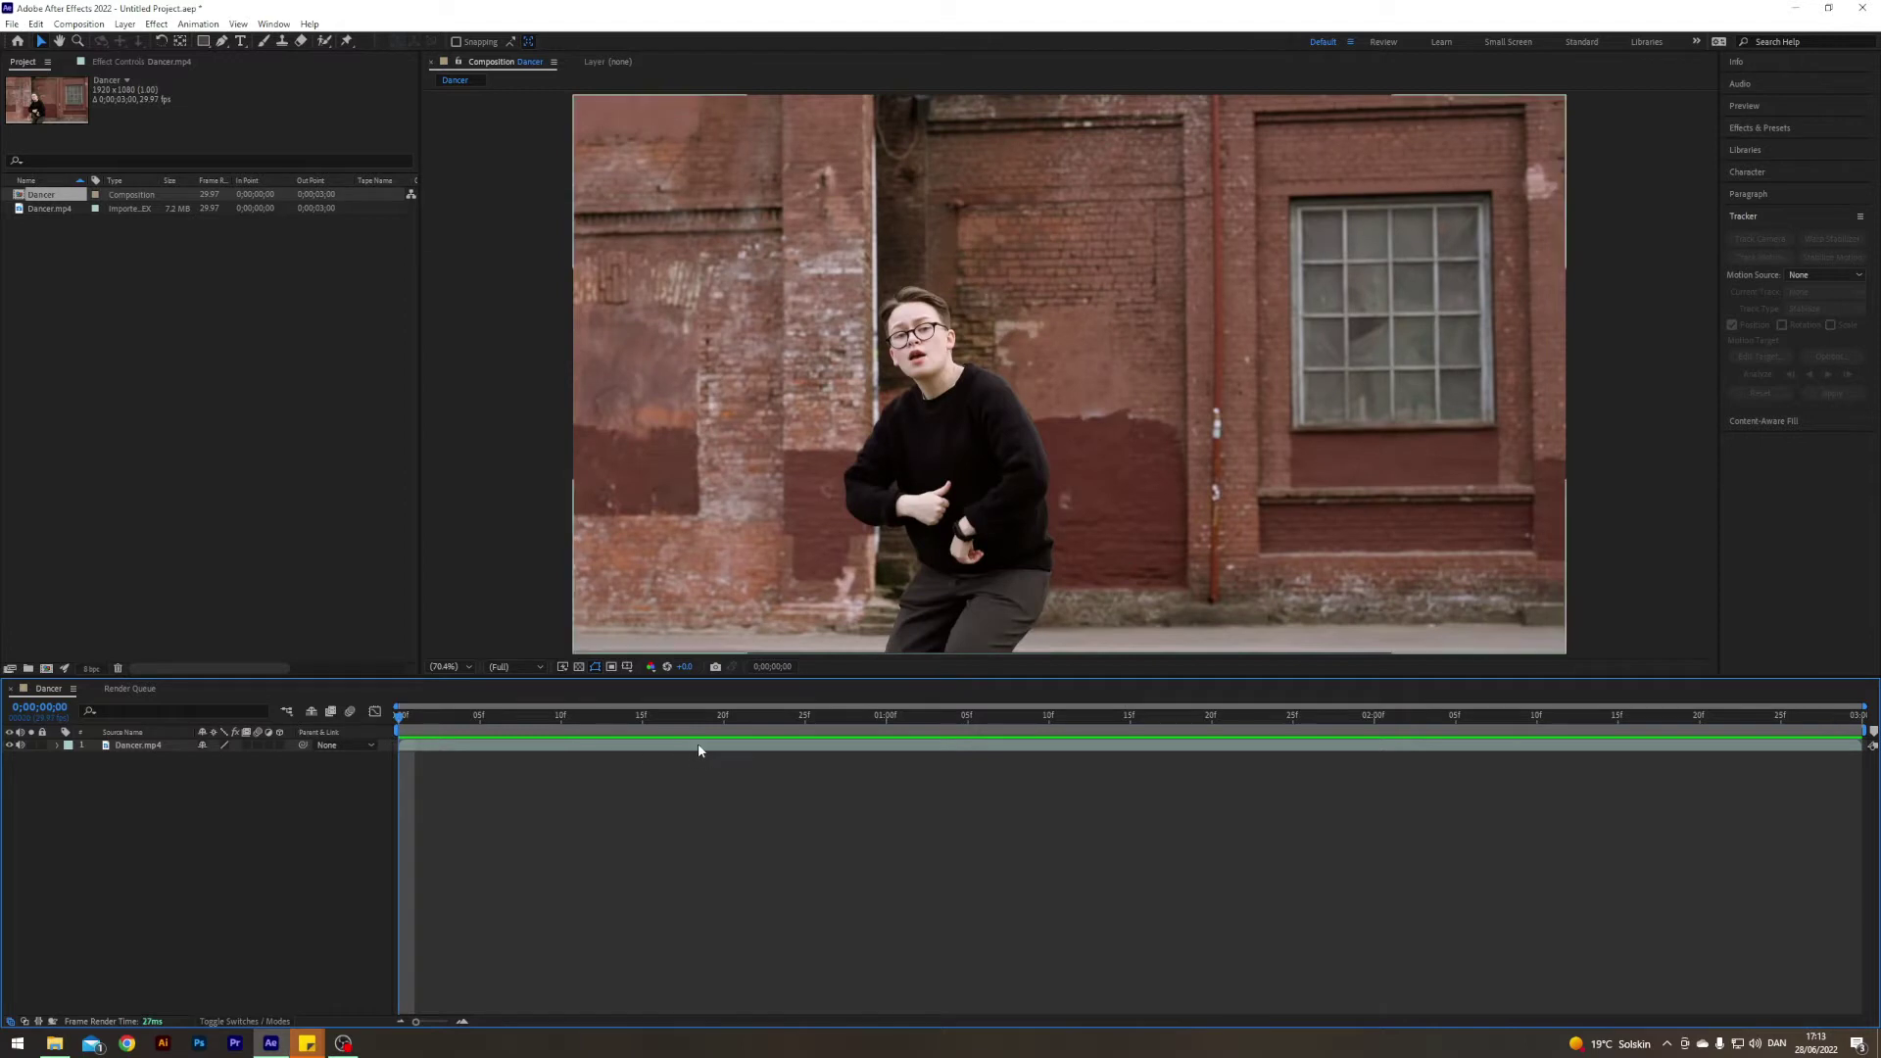
pyautogui.doubleClick(847, 474)
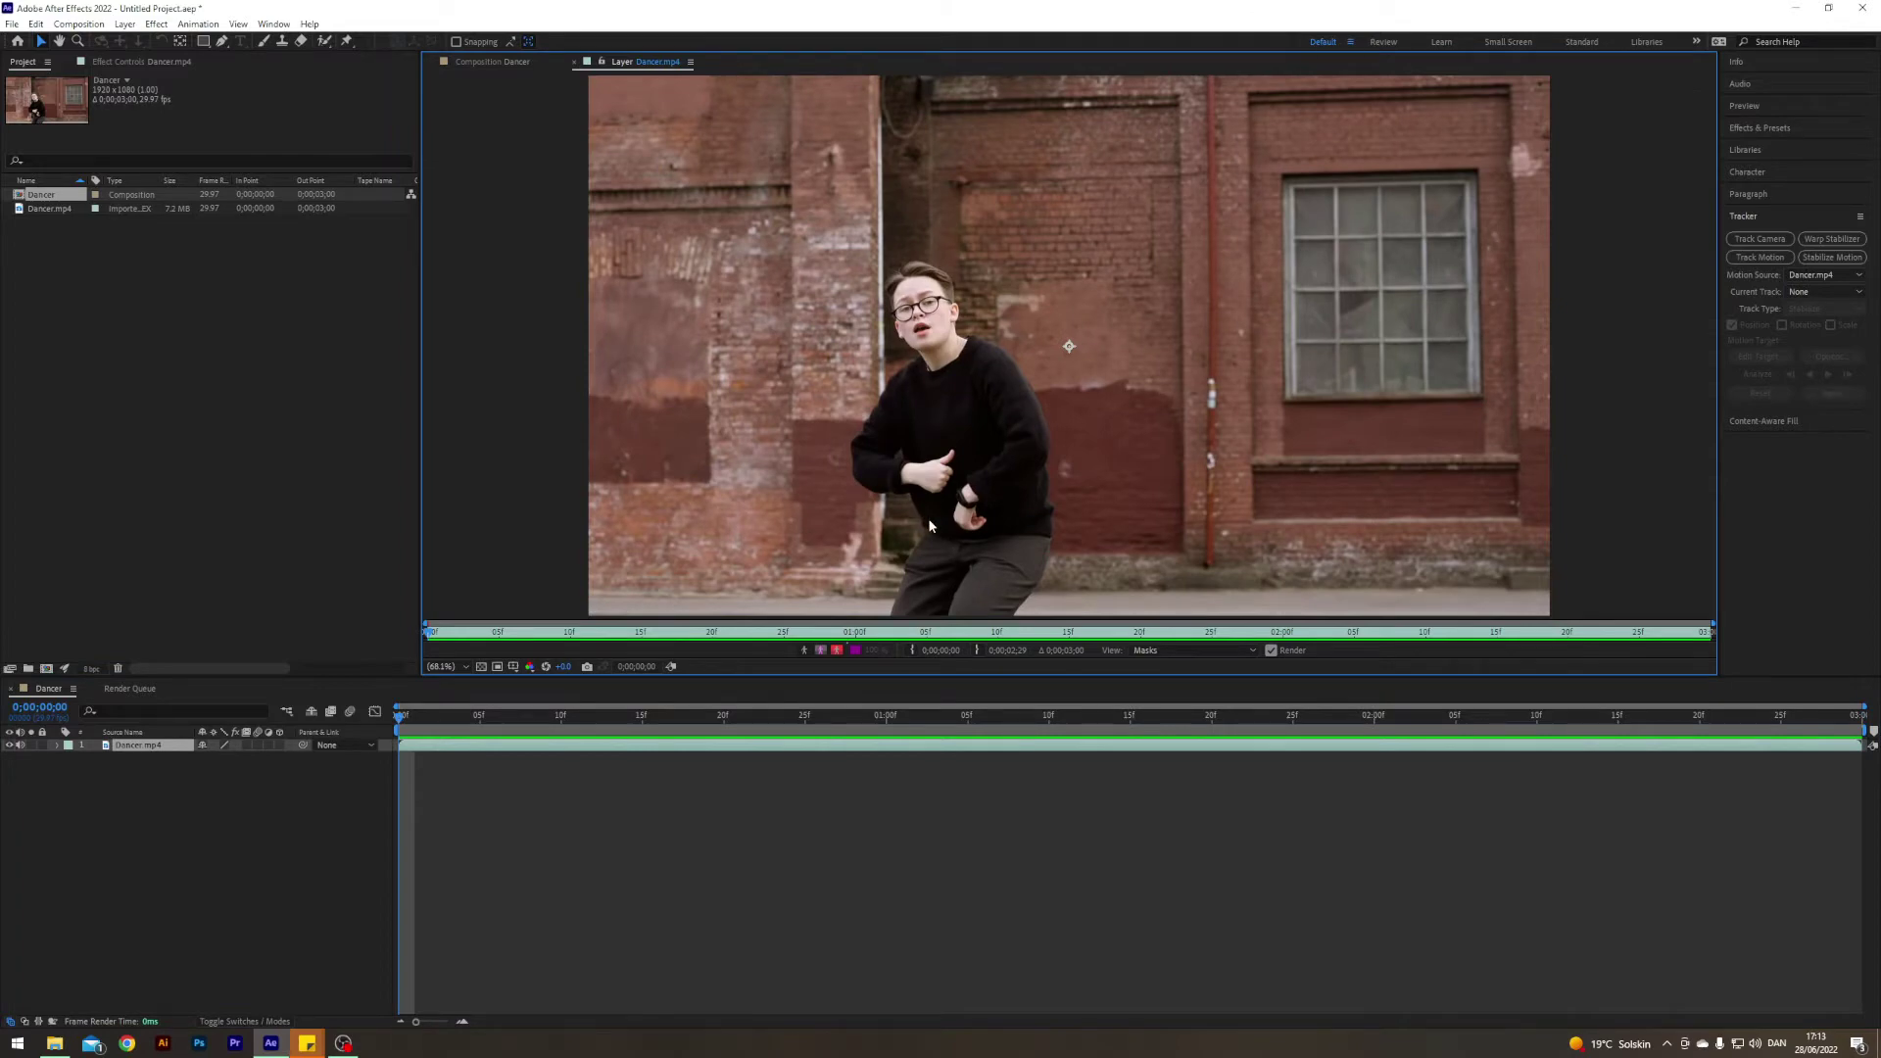
# Paint a Roto Brush foreground stroke from the dancer's leg up and around his body
pyautogui.hotkey('alt', 'w')
pyautogui.moveTo(899, 612); pyautogui.dragTo(911, 587)
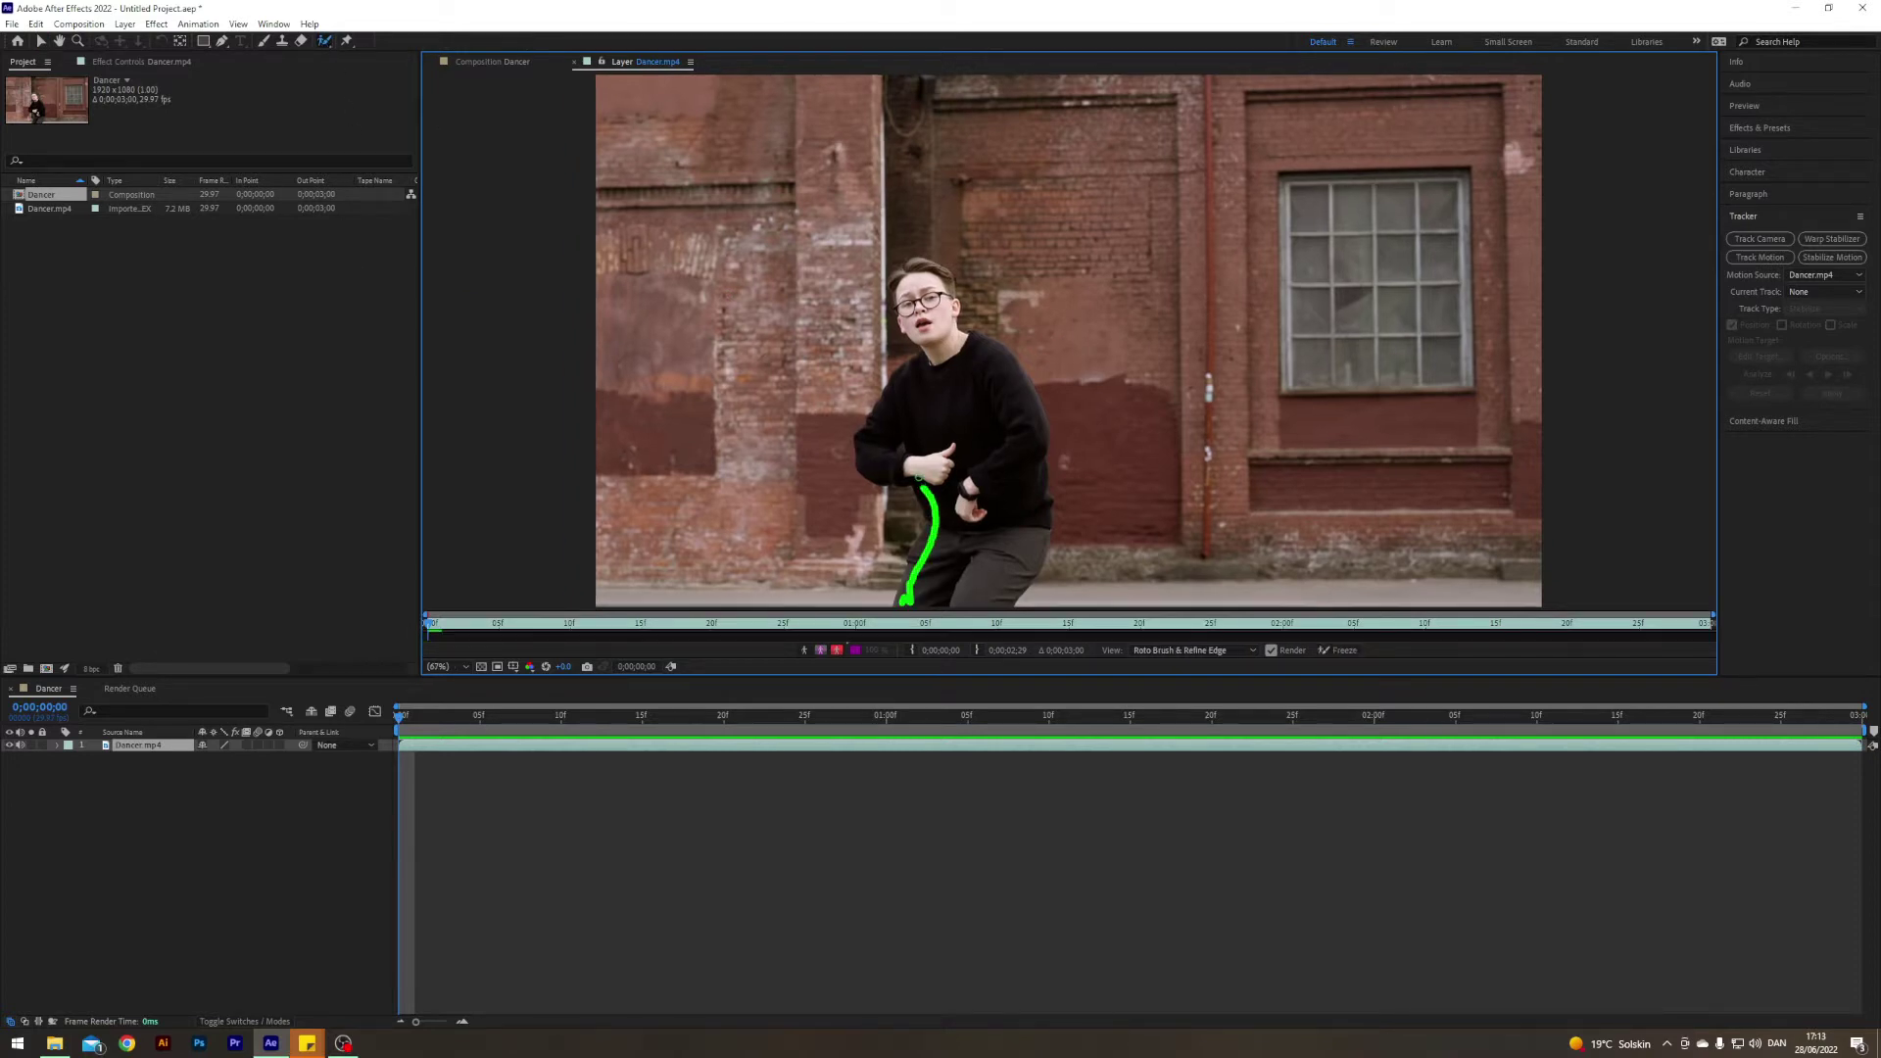
pyautogui.moveTo(877, 421); pyautogui.dragTo(921, 365)
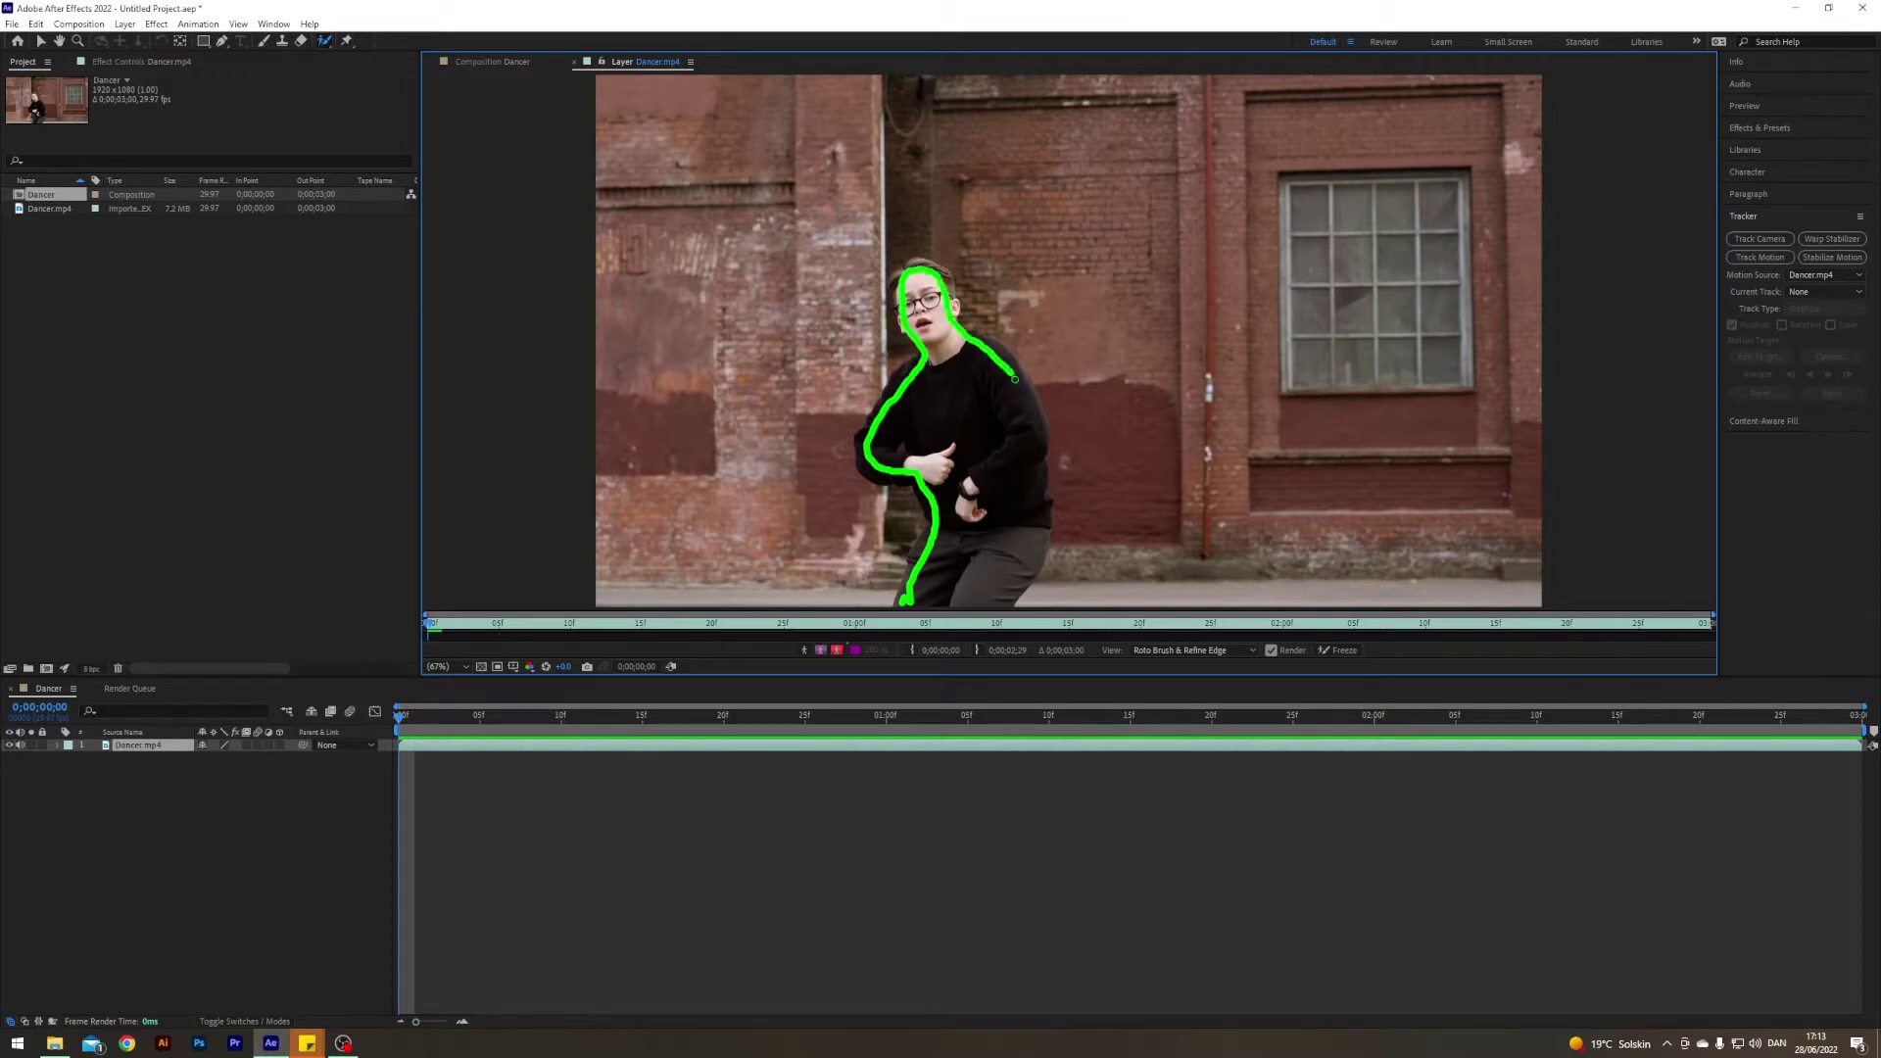
pyautogui.moveTo(1033, 434); pyautogui.dragTo(1039, 522)
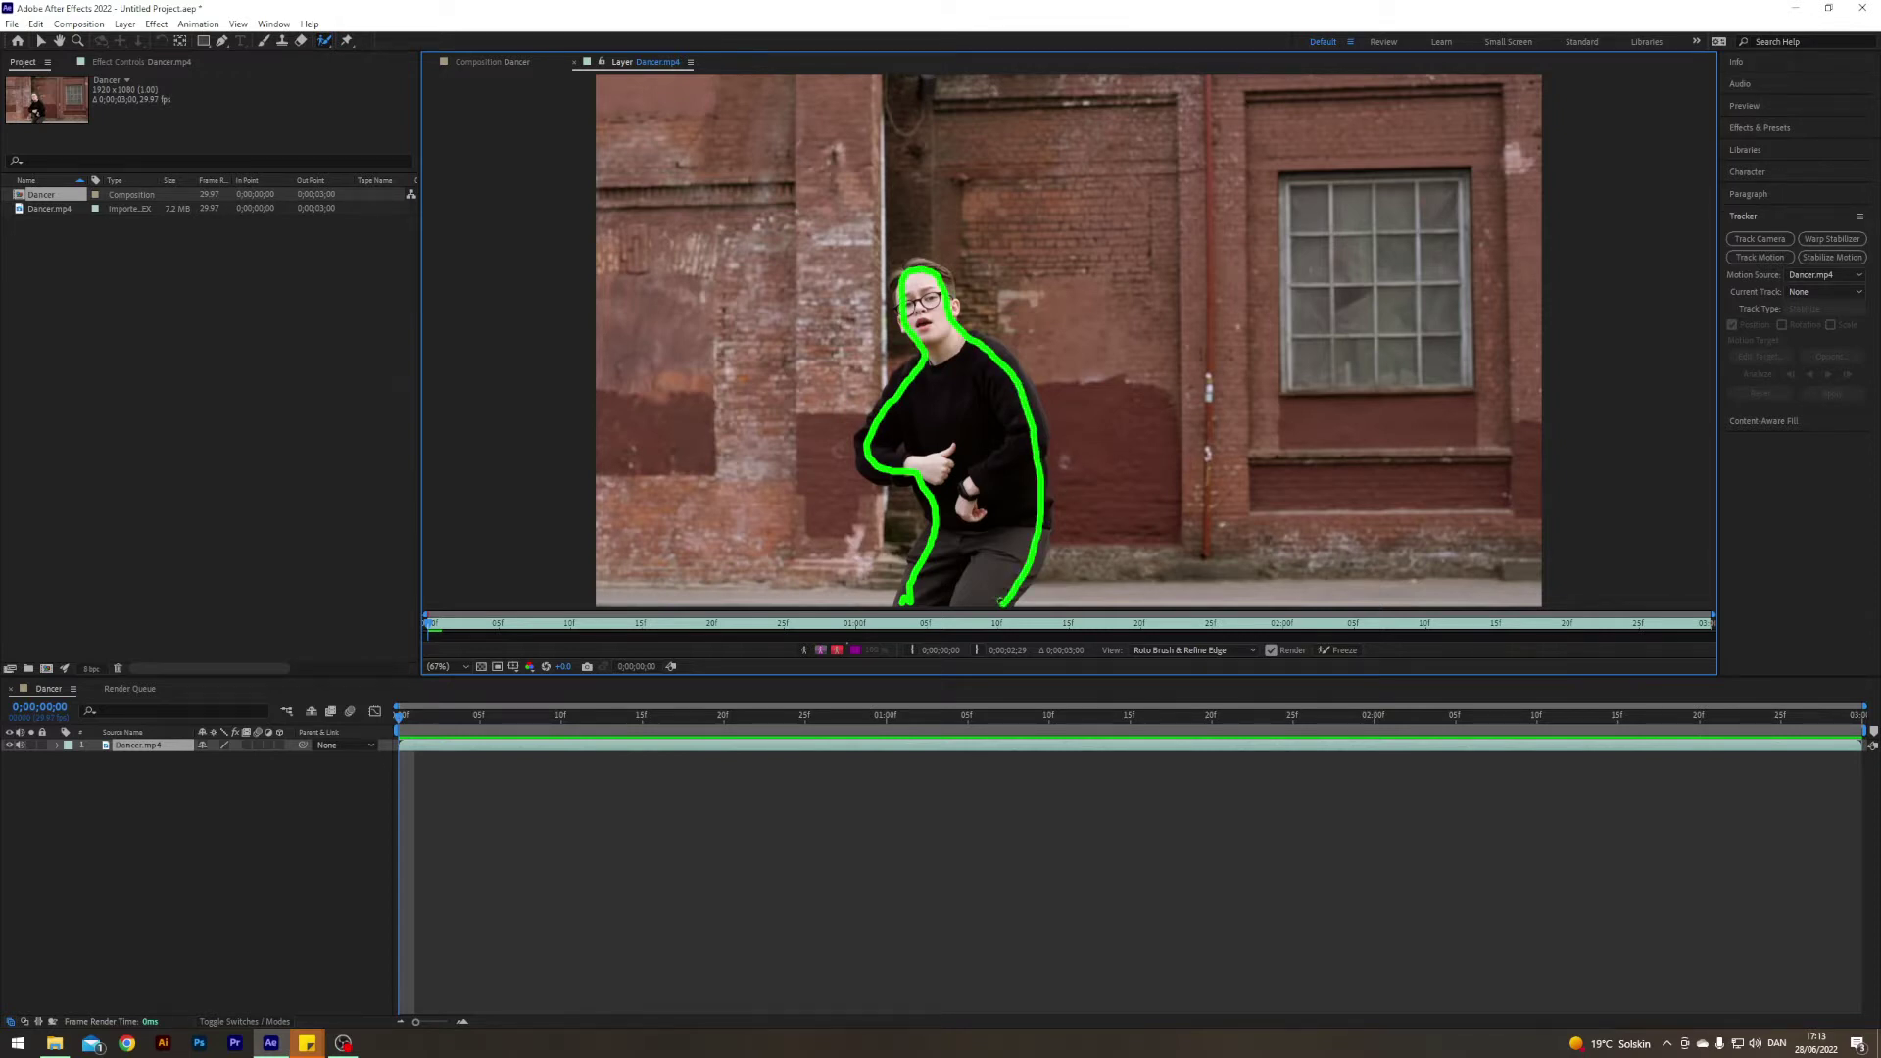
pyautogui.moveTo(1001, 600); pyautogui.dragTo(999, 602)
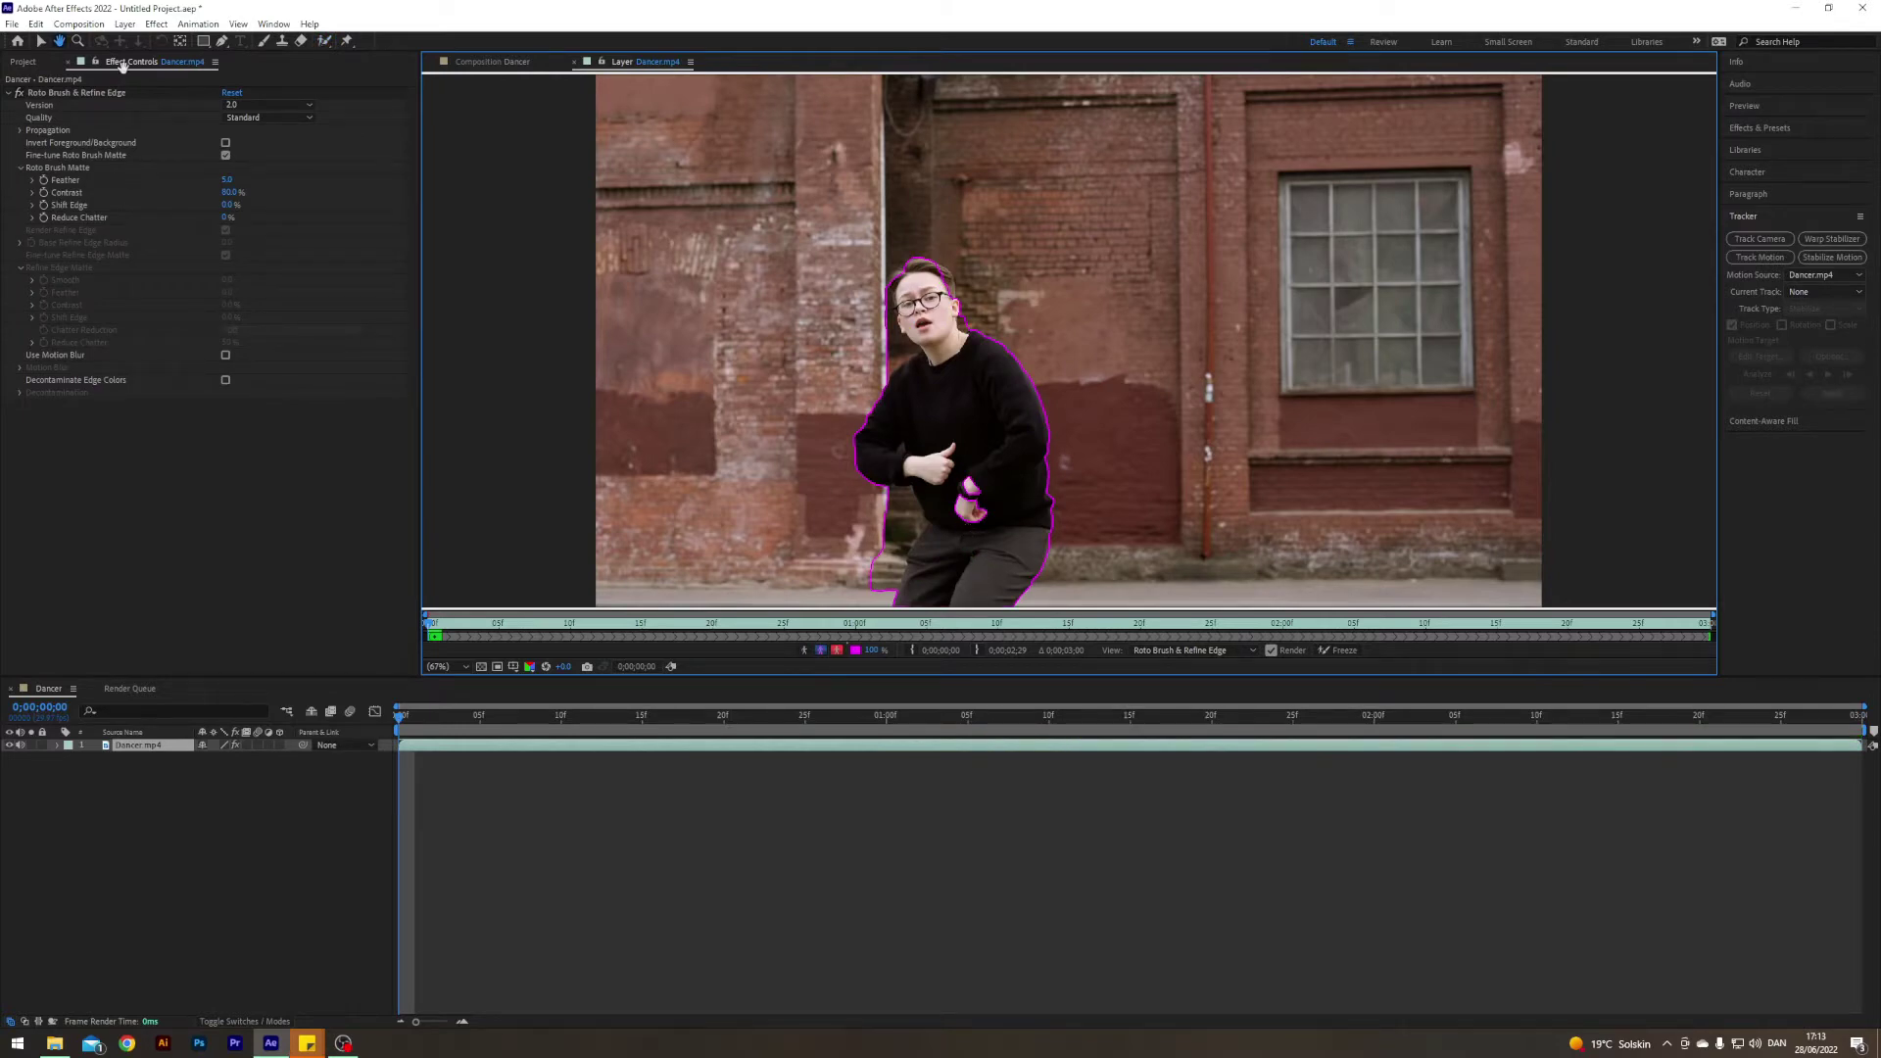
# Zoom in on the dancer and add his hand and wrist to the foreground selection
pyautogui.click(59, 43)
pyautogui.scroll(2, 947, 503)
pyautogui.moveTo(882, 449); pyautogui.dragTo(1004, 359)
pyautogui.scroll(1, 941, 343)
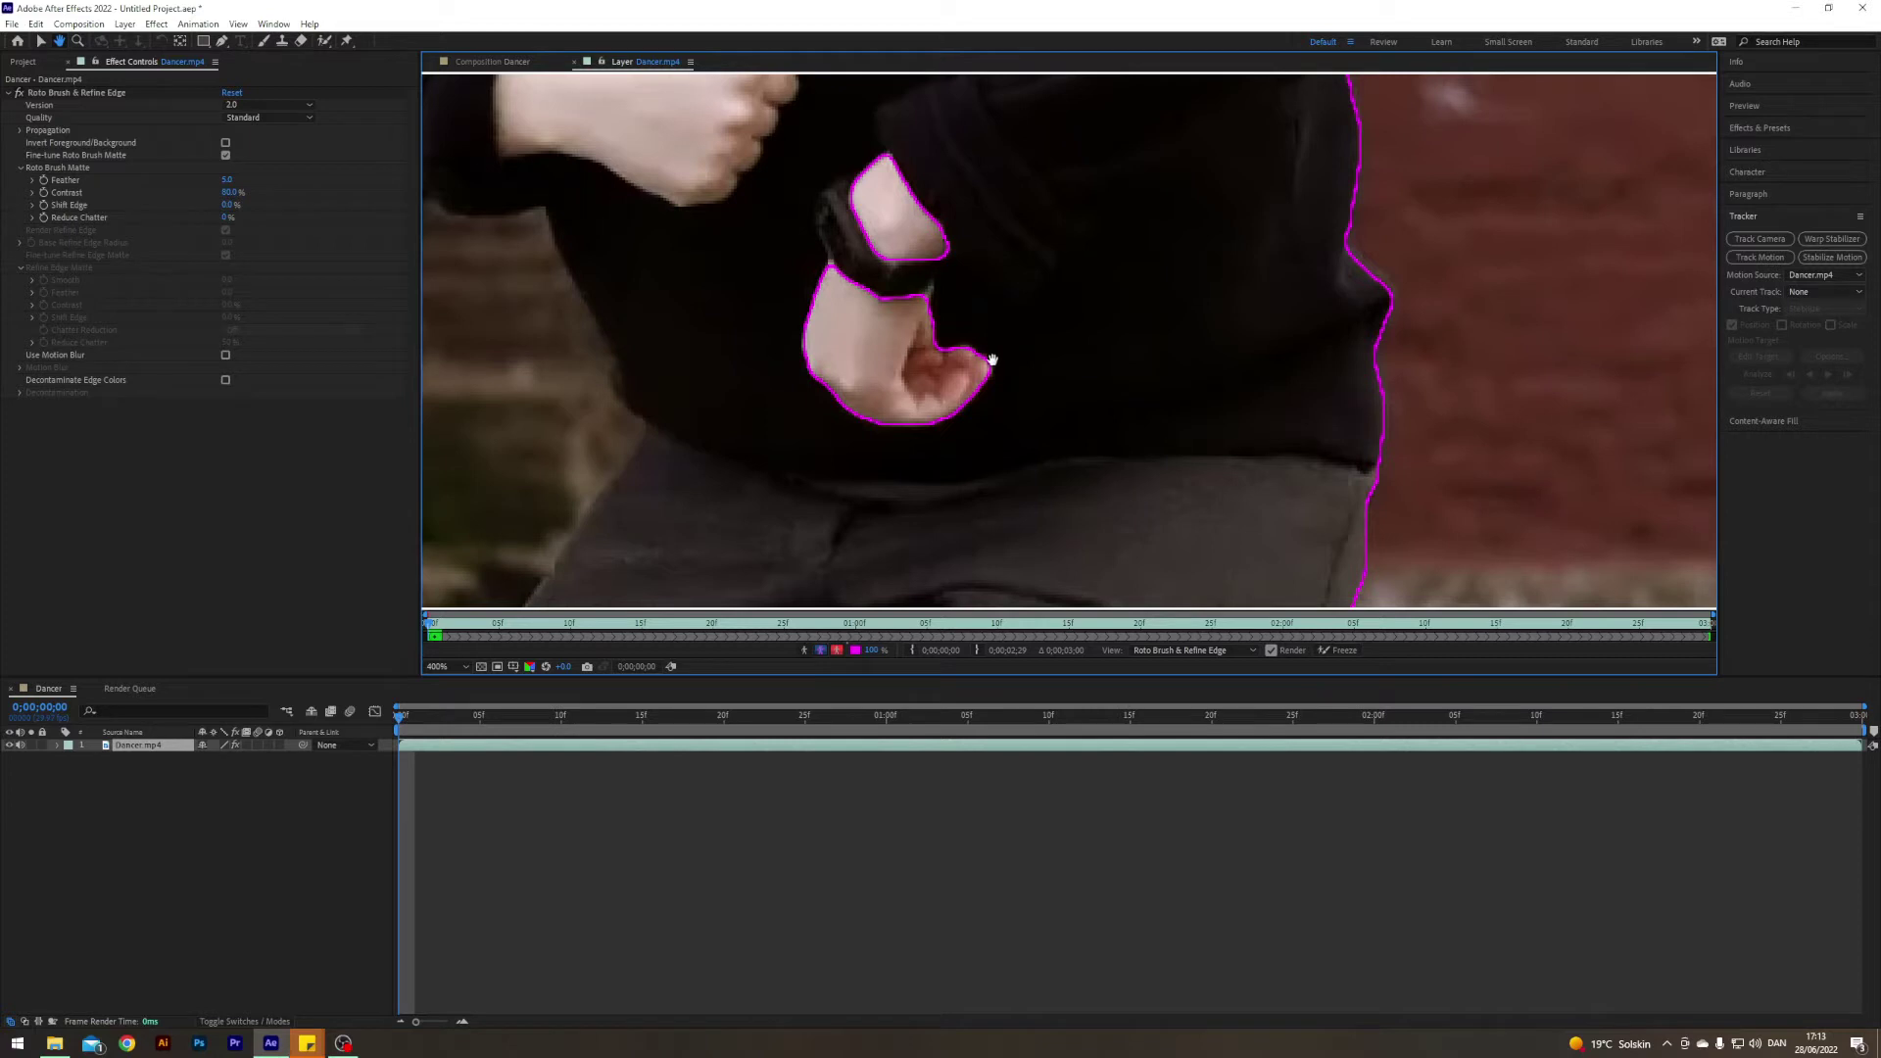
pyautogui.moveTo(971, 360)
pyautogui.mouseDown()
pyautogui.moveTo(861, 282)
pyautogui.moveTo(900, 207)
pyautogui.moveTo(871, 209)
pyautogui.moveTo(920, 396)
pyautogui.moveTo(998, 356)
pyautogui.mouseUp()
pyautogui.press('h')
pyautogui.moveTo(819, 412)
pyautogui.mouseDown()
pyautogui.moveTo(1071, 327)
pyautogui.moveTo(1010, 273)
pyautogui.moveTo(899, 362)
pyautogui.moveTo(852, 249)
pyautogui.mouseUp()
pyautogui.scroll(-2, 974, 282)
# Subtract background beside the shoulder and arm, and add the trouser edge to the foreground
pyautogui.hotkey('alt', 'w')
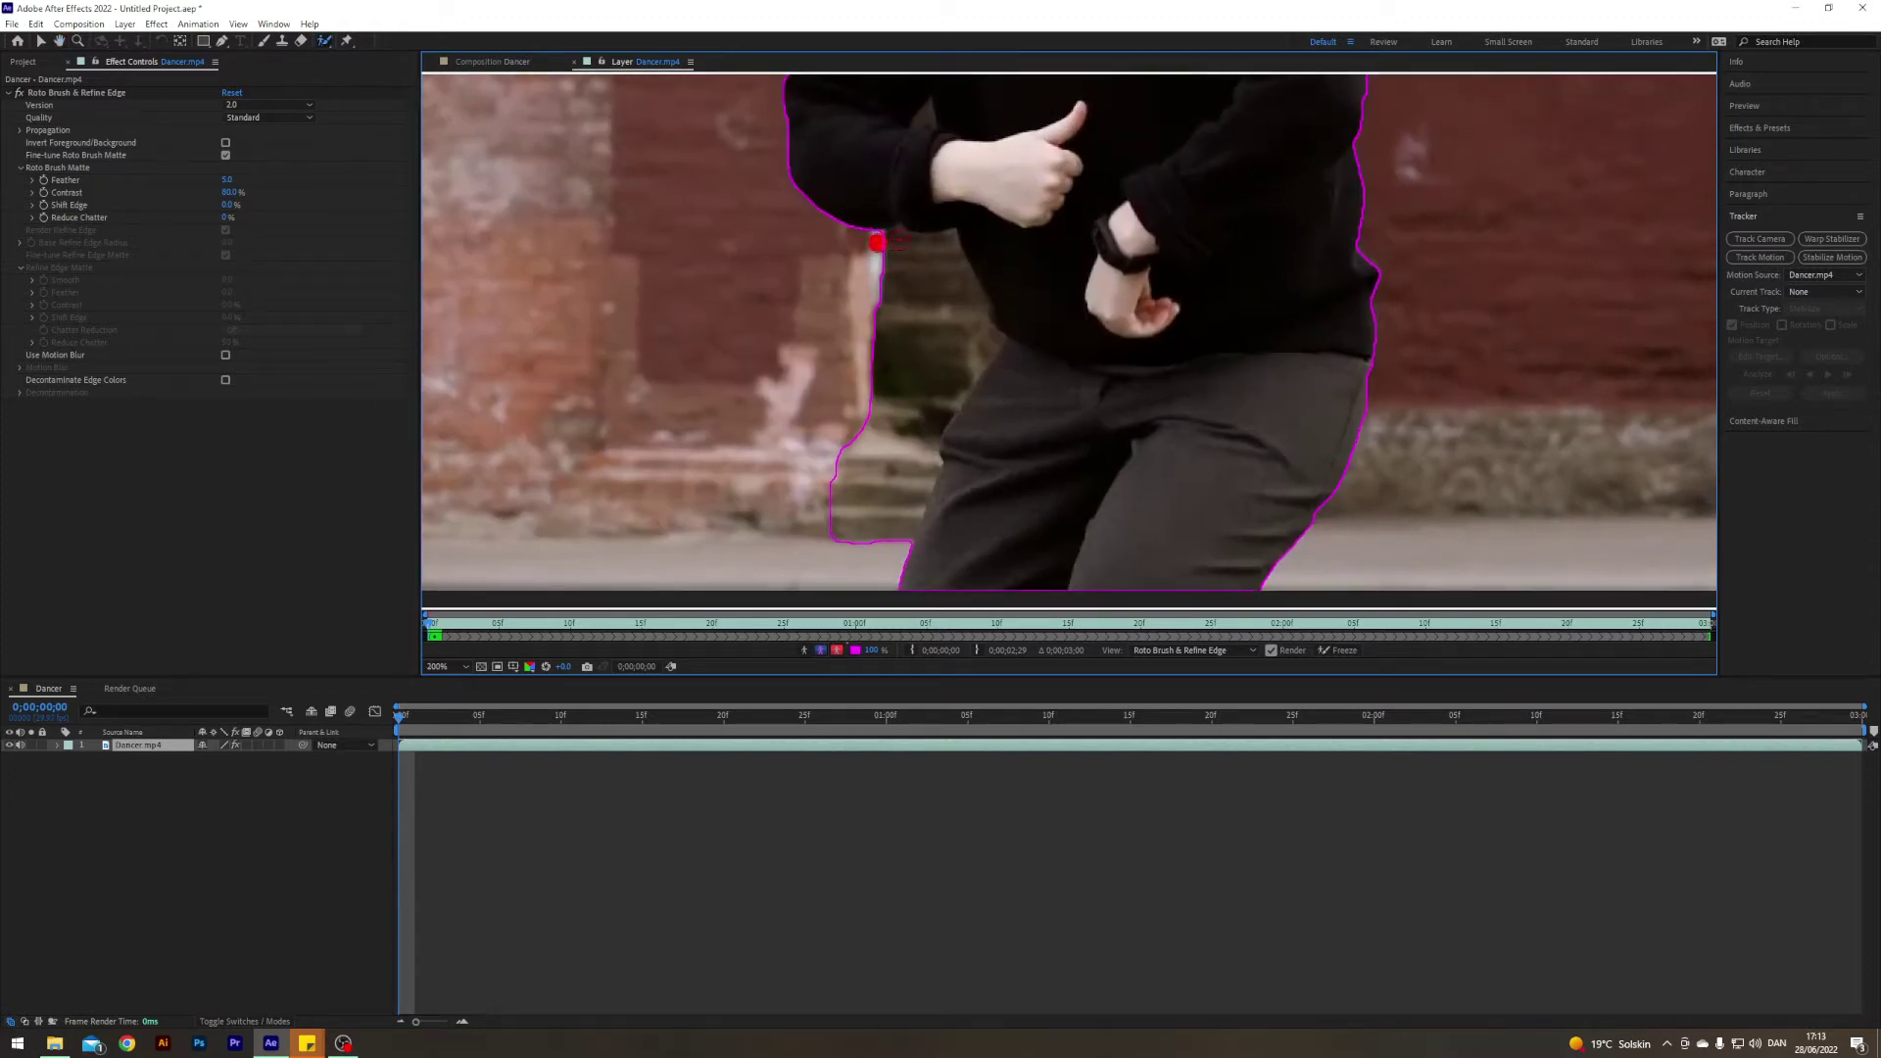
pyautogui.moveTo(878, 242)
pyautogui.mouseDown()
pyautogui.moveTo(938, 240)
pyautogui.moveTo(972, 340)
pyautogui.moveTo(888, 569)
pyautogui.mouseUp()
pyautogui.moveTo(947, 488); pyautogui.dragTo(926, 558)
pyautogui.moveTo(1025, 307); pyautogui.dragTo(946, 537)
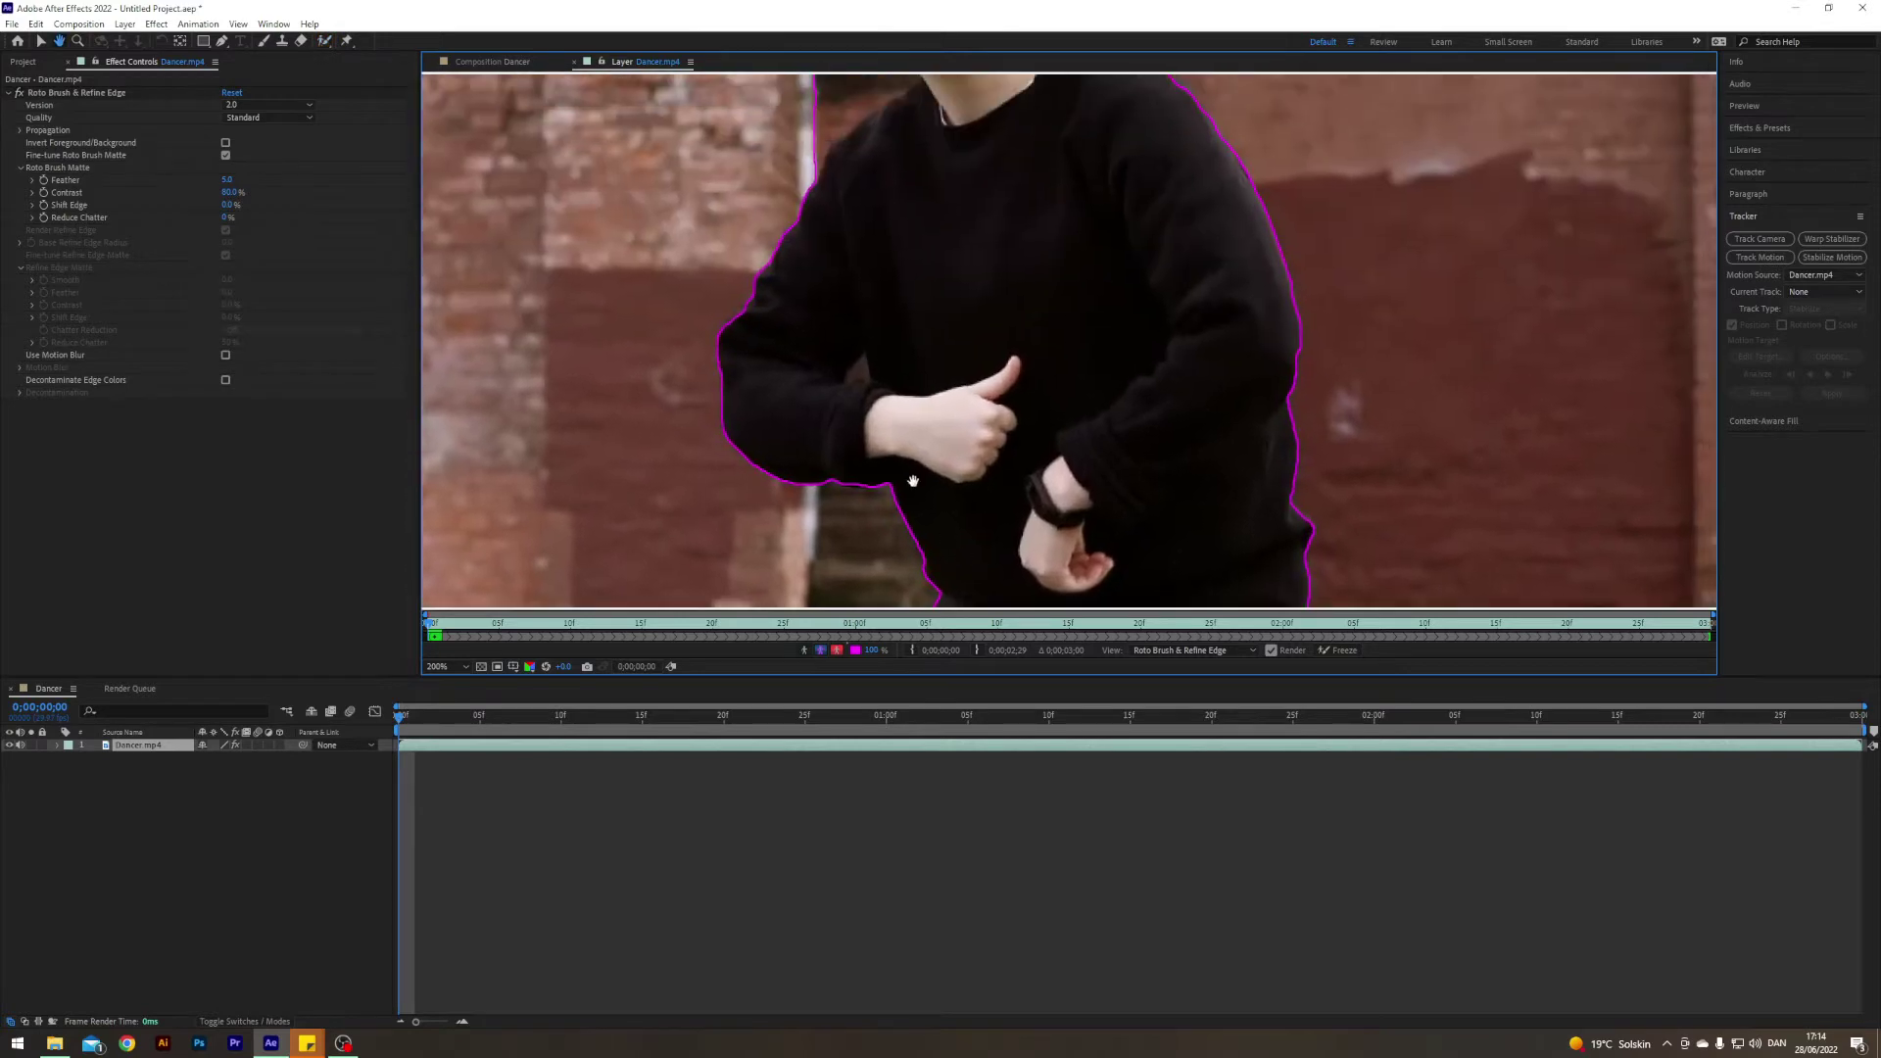
pyautogui.moveTo(947, 235); pyautogui.dragTo(815, 545)
pyautogui.moveTo(805, 294)
pyautogui.mouseDown()
pyautogui.moveTo(837, 402)
pyautogui.moveTo(1165, 261)
pyautogui.mouseUp()
pyautogui.scroll(1, 842, 460)
# Remove background along the face and neck, and add the shoulder edge and hair
pyautogui.moveTo(839, 503); pyautogui.dragTo(861, 108)
pyautogui.moveTo(1092, 253)
pyautogui.mouseDown()
pyautogui.moveTo(1043, 409)
pyautogui.moveTo(866, 376)
pyautogui.mouseUp()
pyautogui.moveTo(1191, 384); pyautogui.dragTo(1279, 436)
pyautogui.moveTo(1032, 587); pyautogui.dragTo(1032, 378)
pyautogui.moveTo(1033, 147); pyautogui.dragTo(1032, 588)
pyautogui.moveTo(920, 294); pyautogui.dragTo(980, 235)
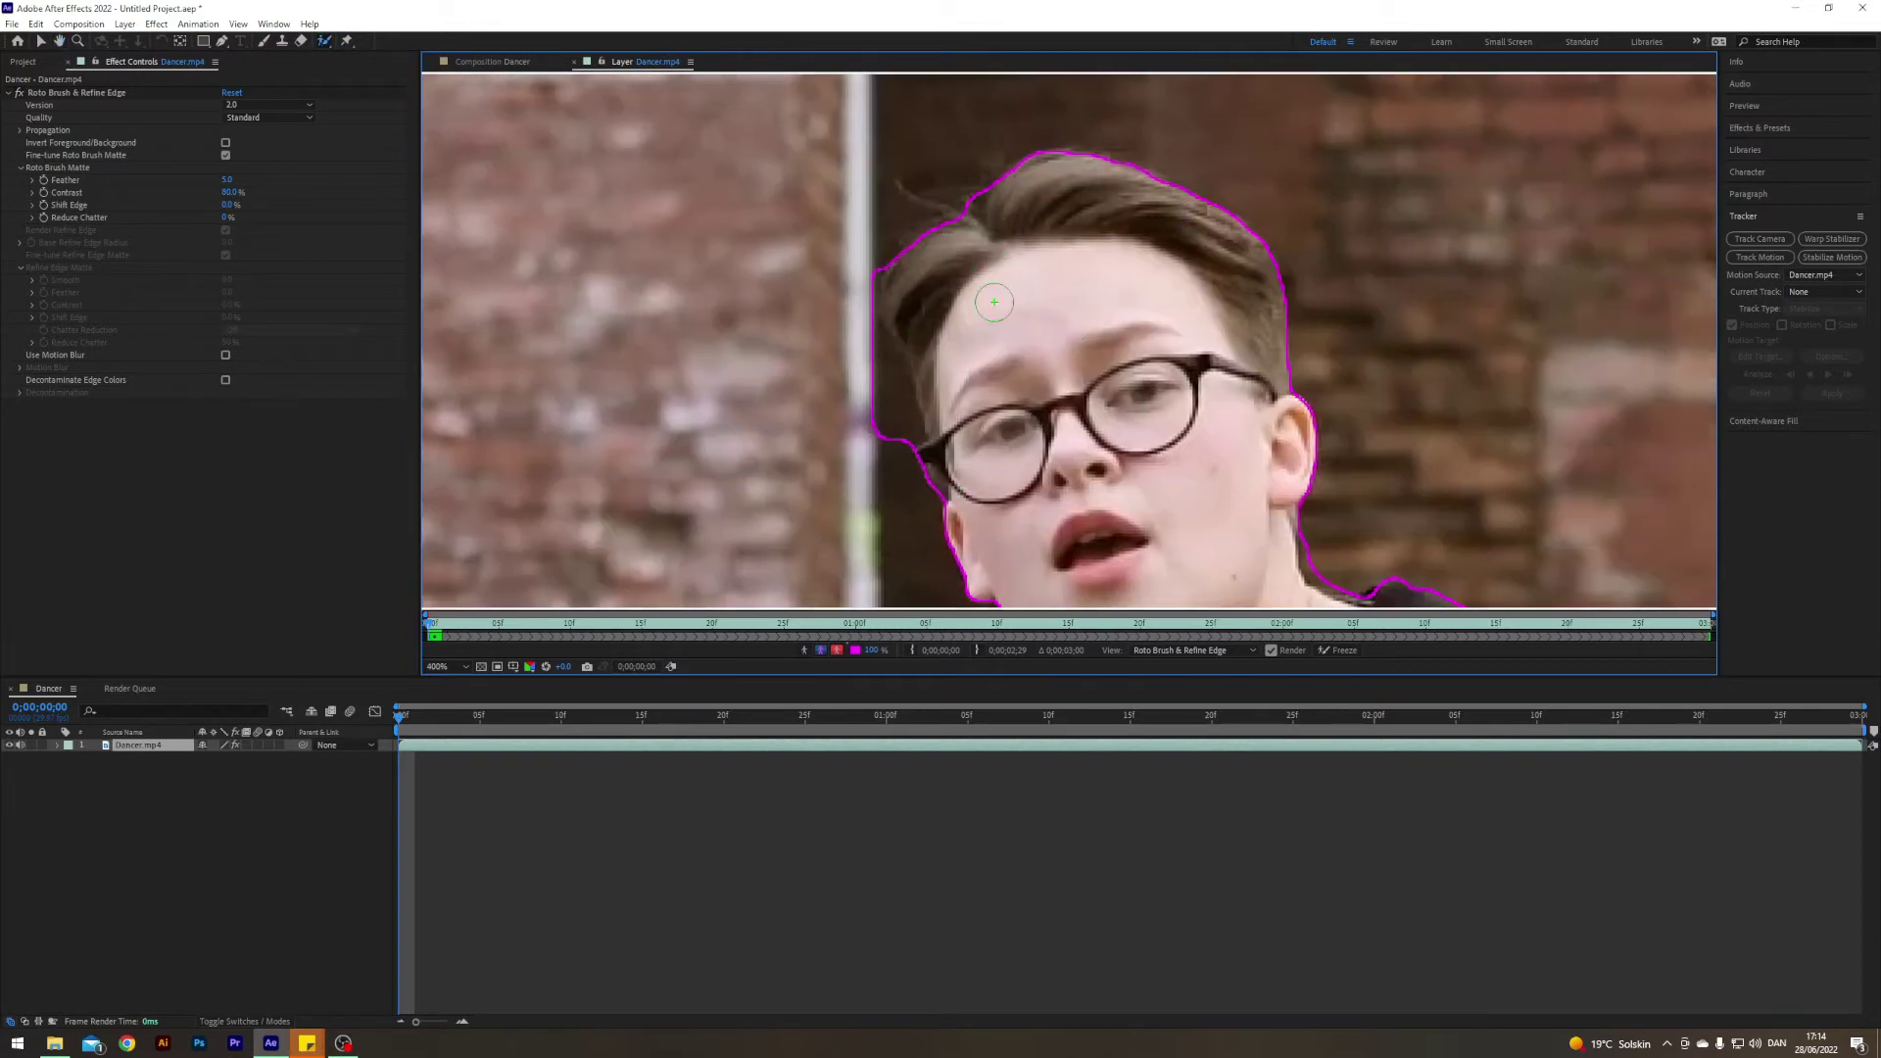
pyautogui.scroll(-4, 1042, 281)
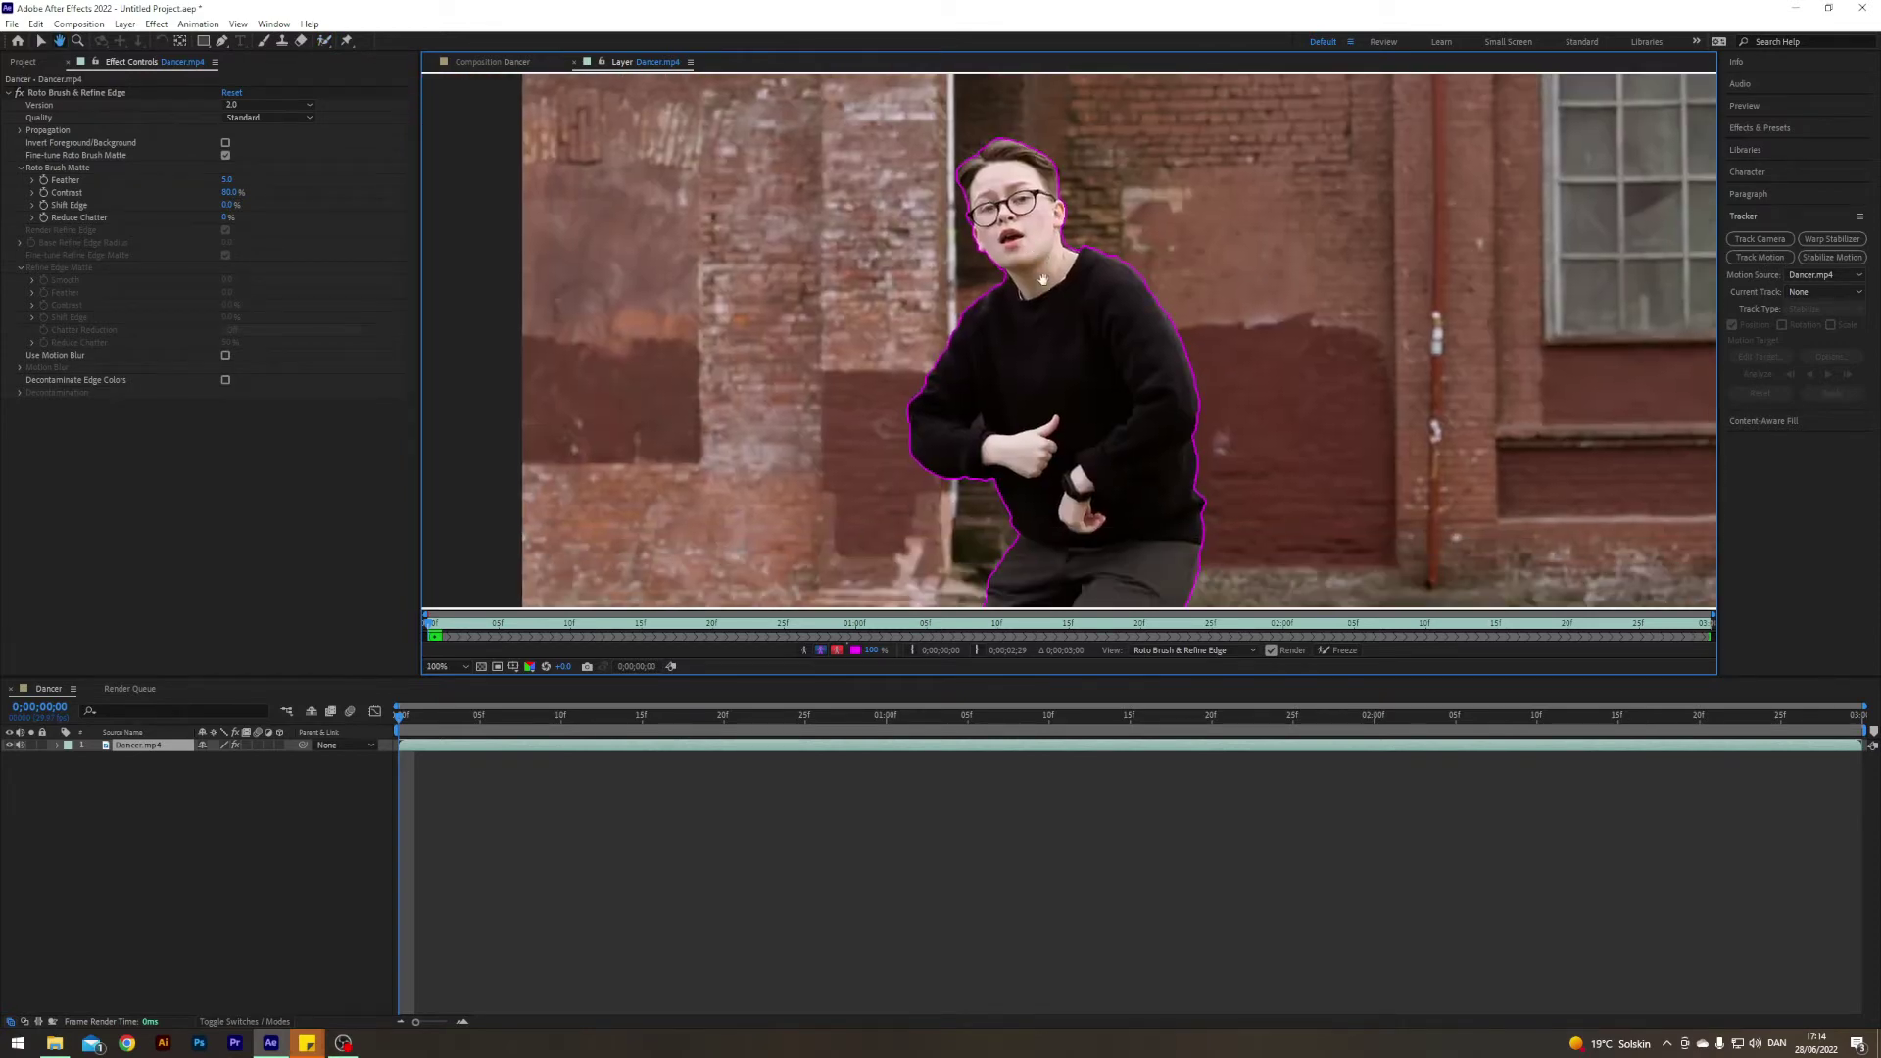
# Step forward through the clip to propagate the outline, then scrub to frame 0;00;00;28
pyautogui.click(446, 793)
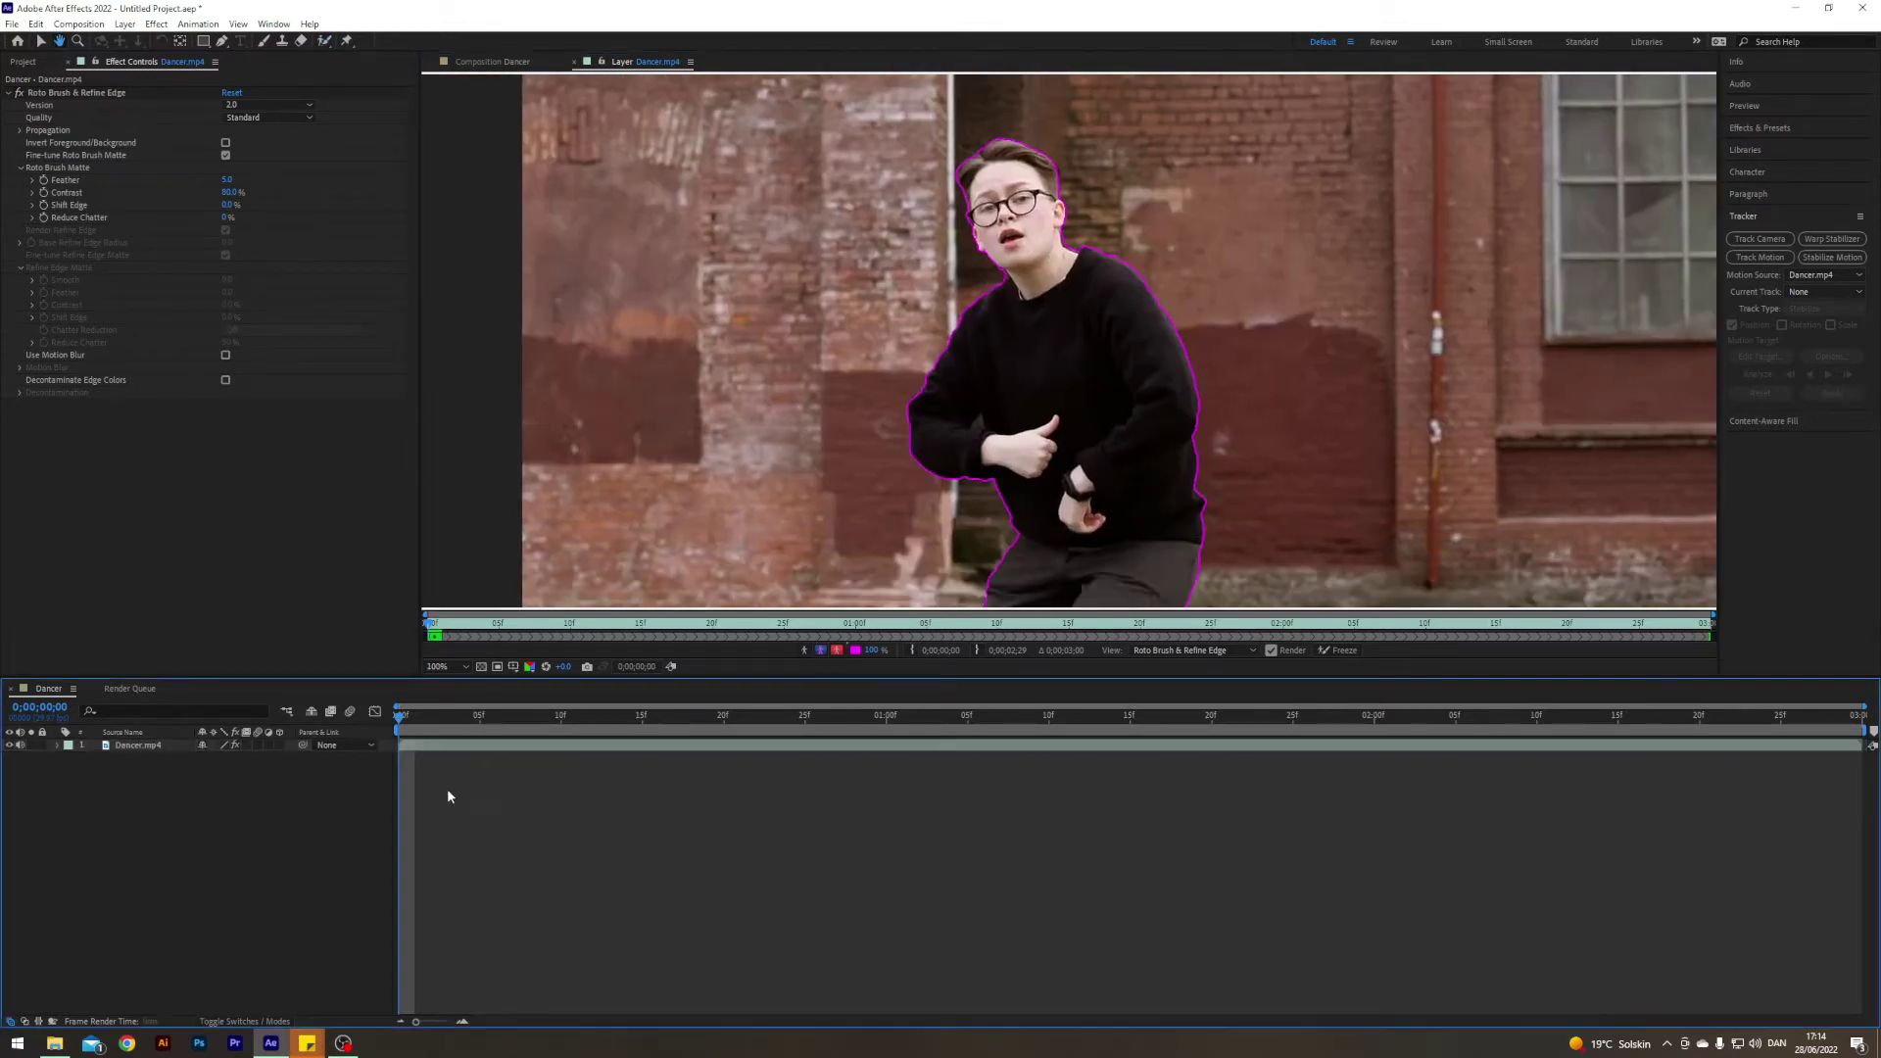
pyautogui.press('space')
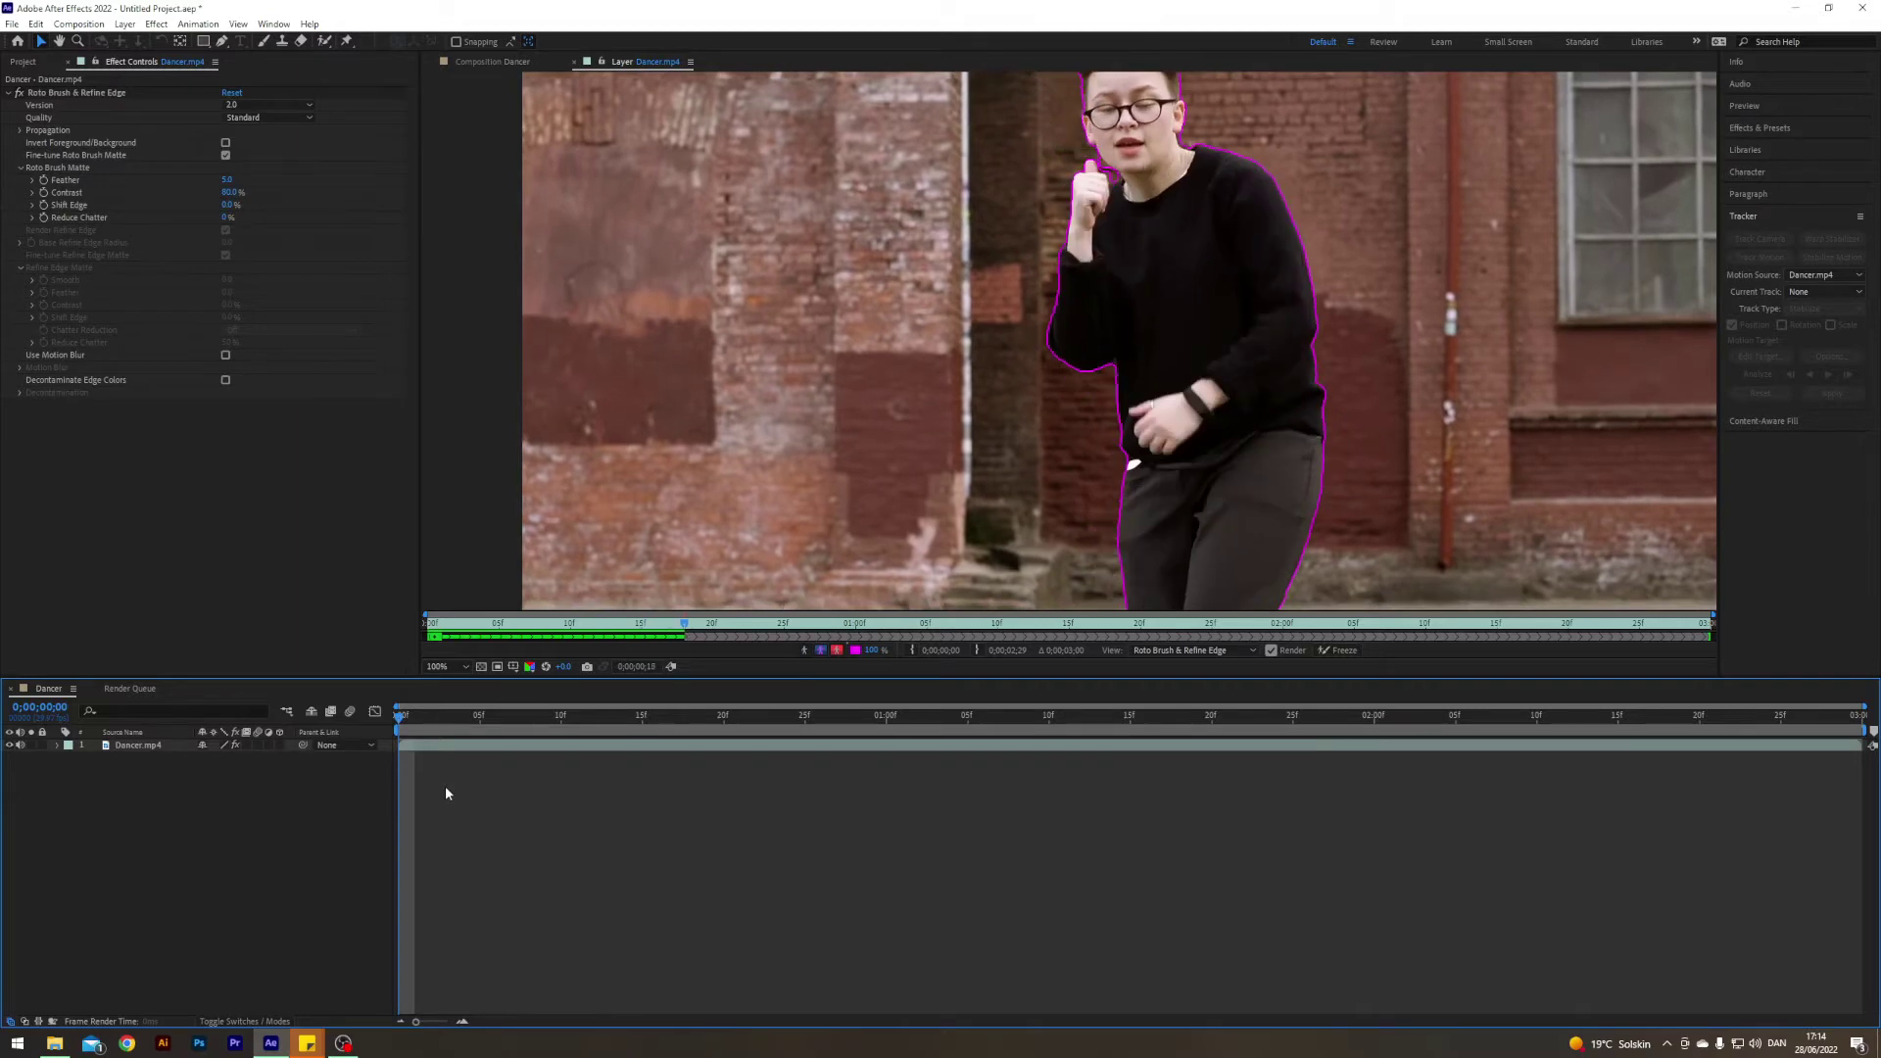
pyautogui.moveTo(401, 711); pyautogui.dragTo(855, 701)
# Subtract background beside the thumb and along the sleeve edge, stepping forward a frame between strokes
pyautogui.scroll(4, 1087, 457)
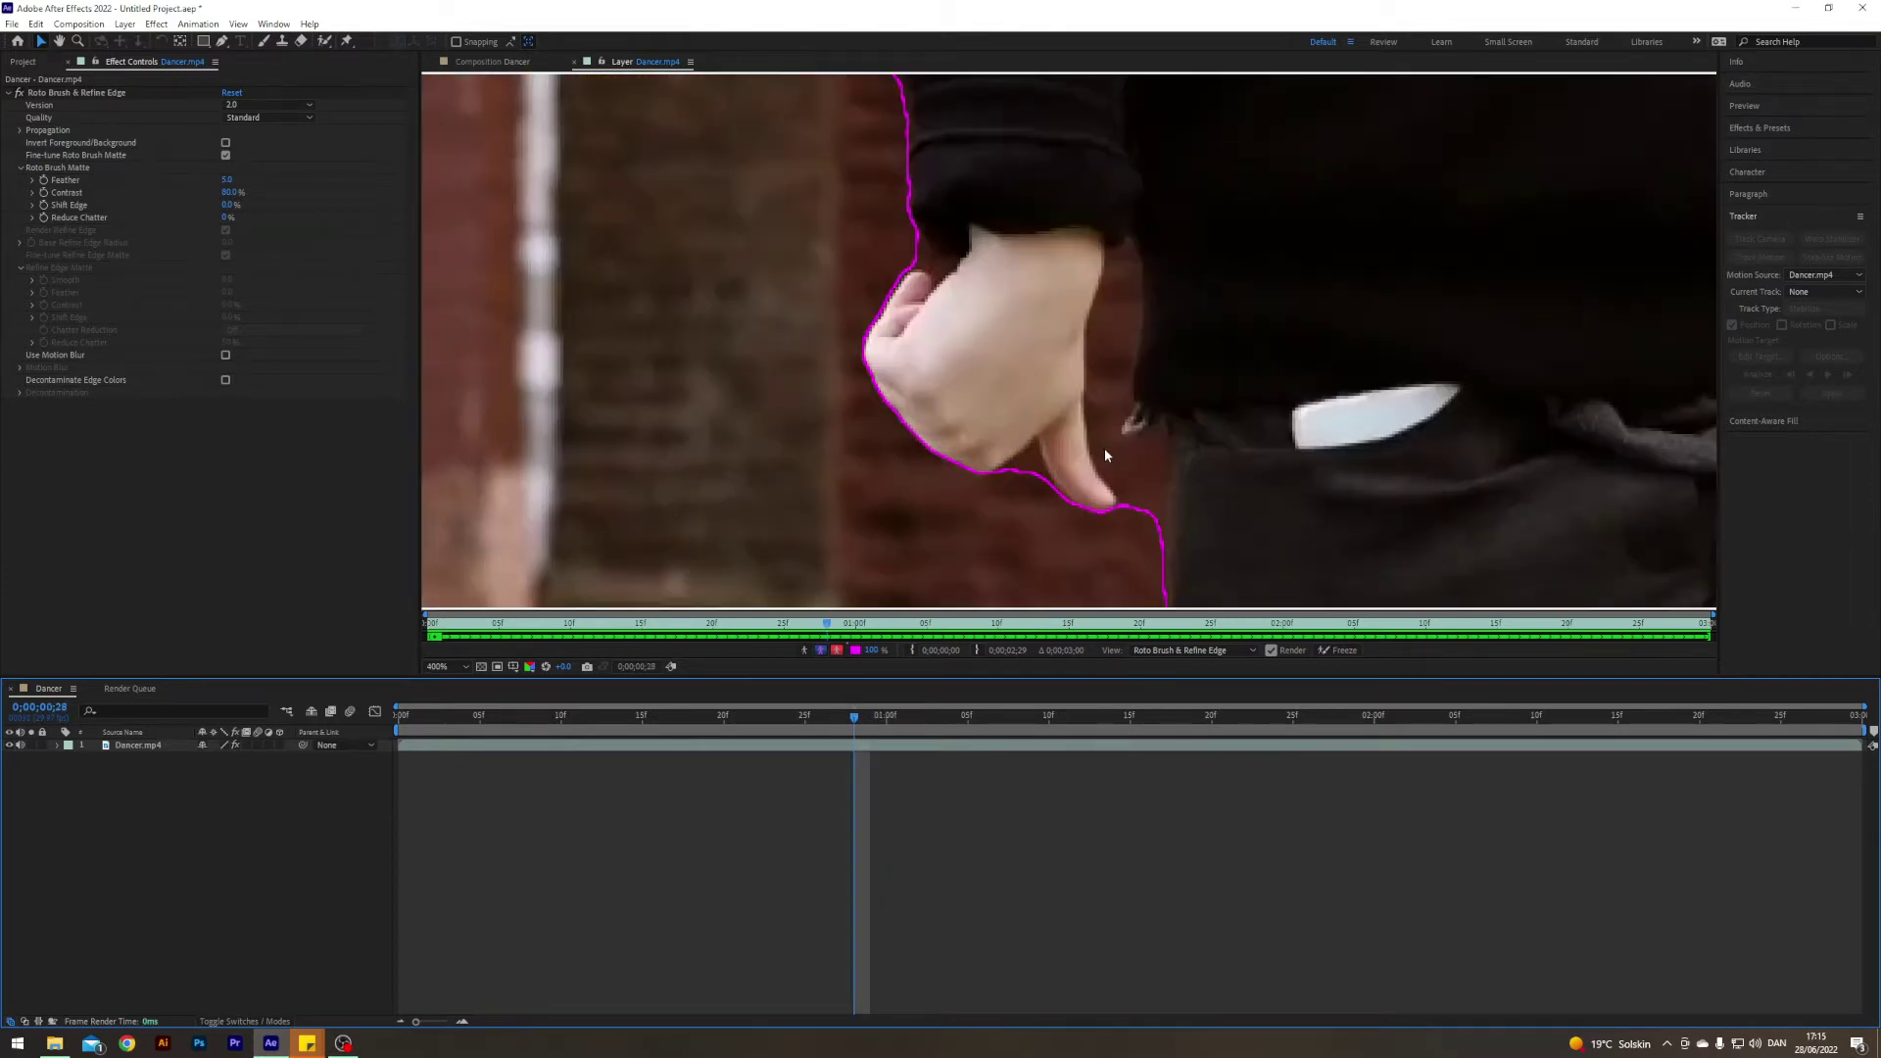
pyautogui.moveTo(1134, 513)
pyautogui.mouseDown()
pyautogui.moveTo(1107, 412)
pyautogui.moveTo(1123, 279)
pyautogui.mouseUp()
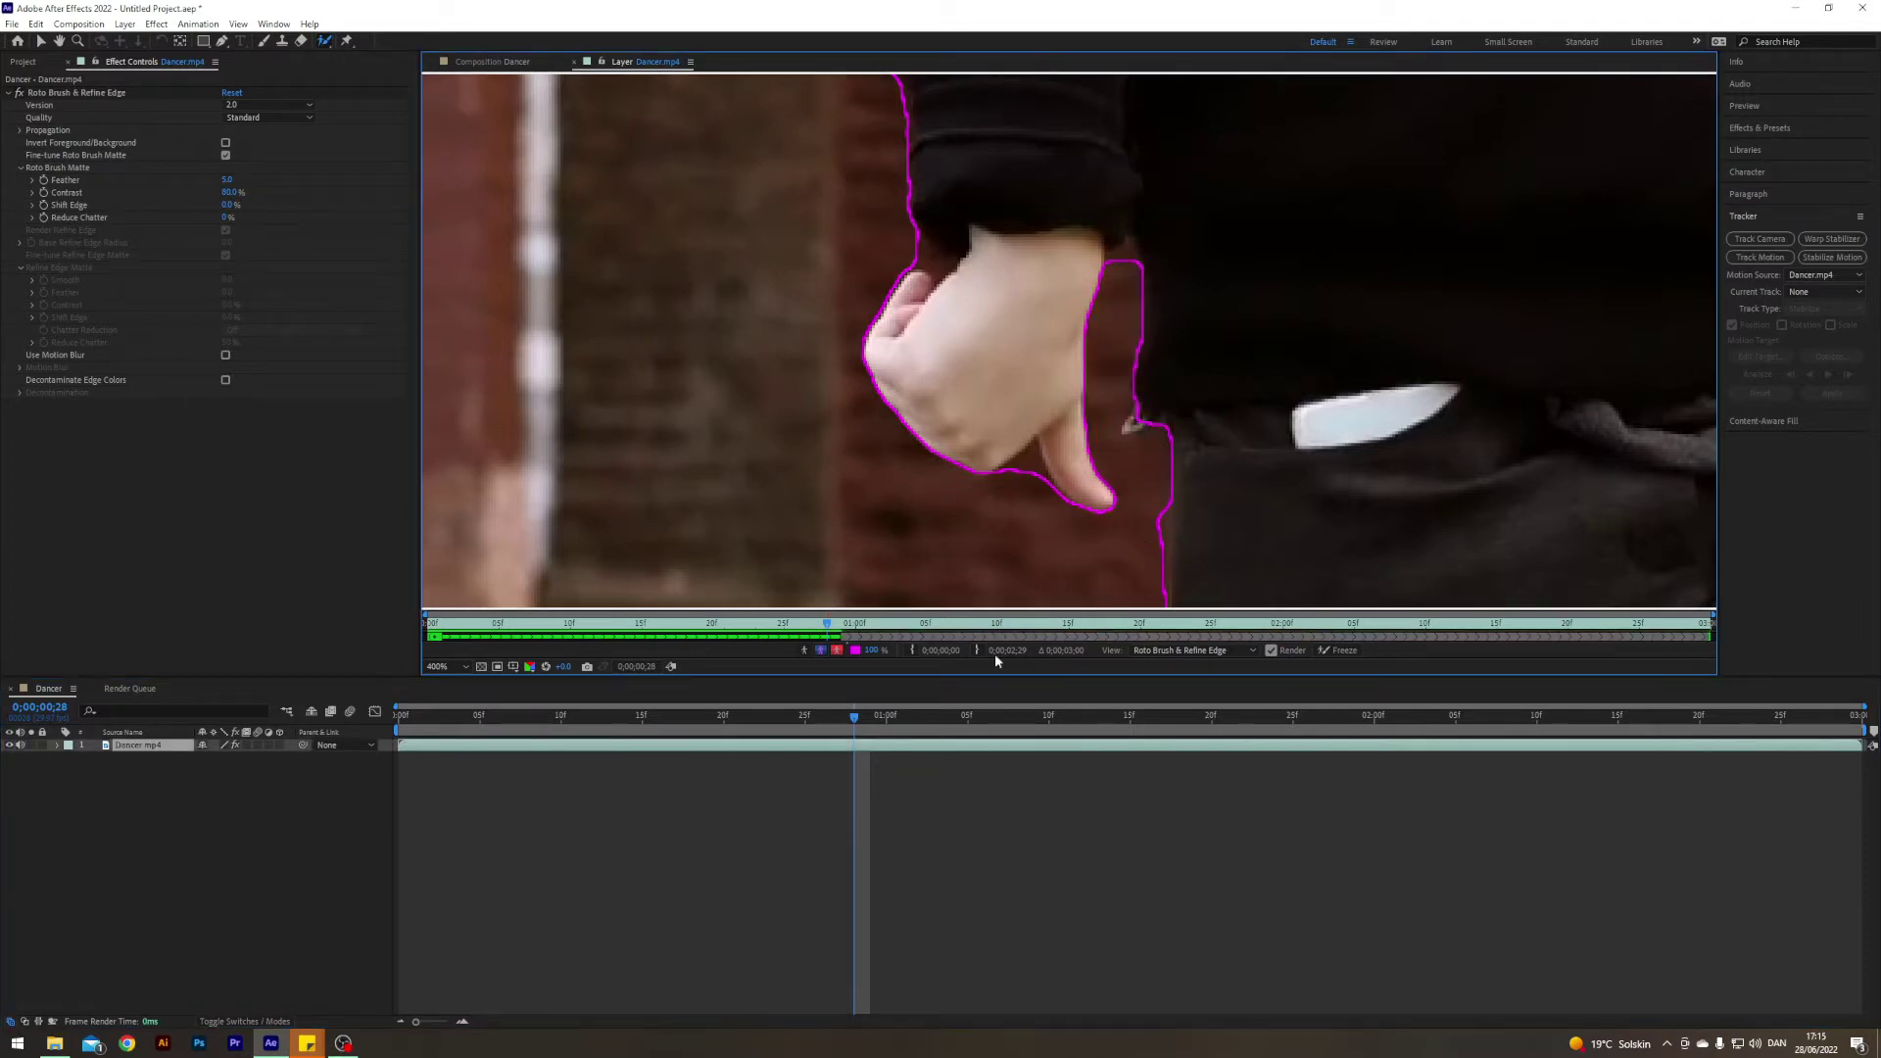
pyautogui.click(866, 714)
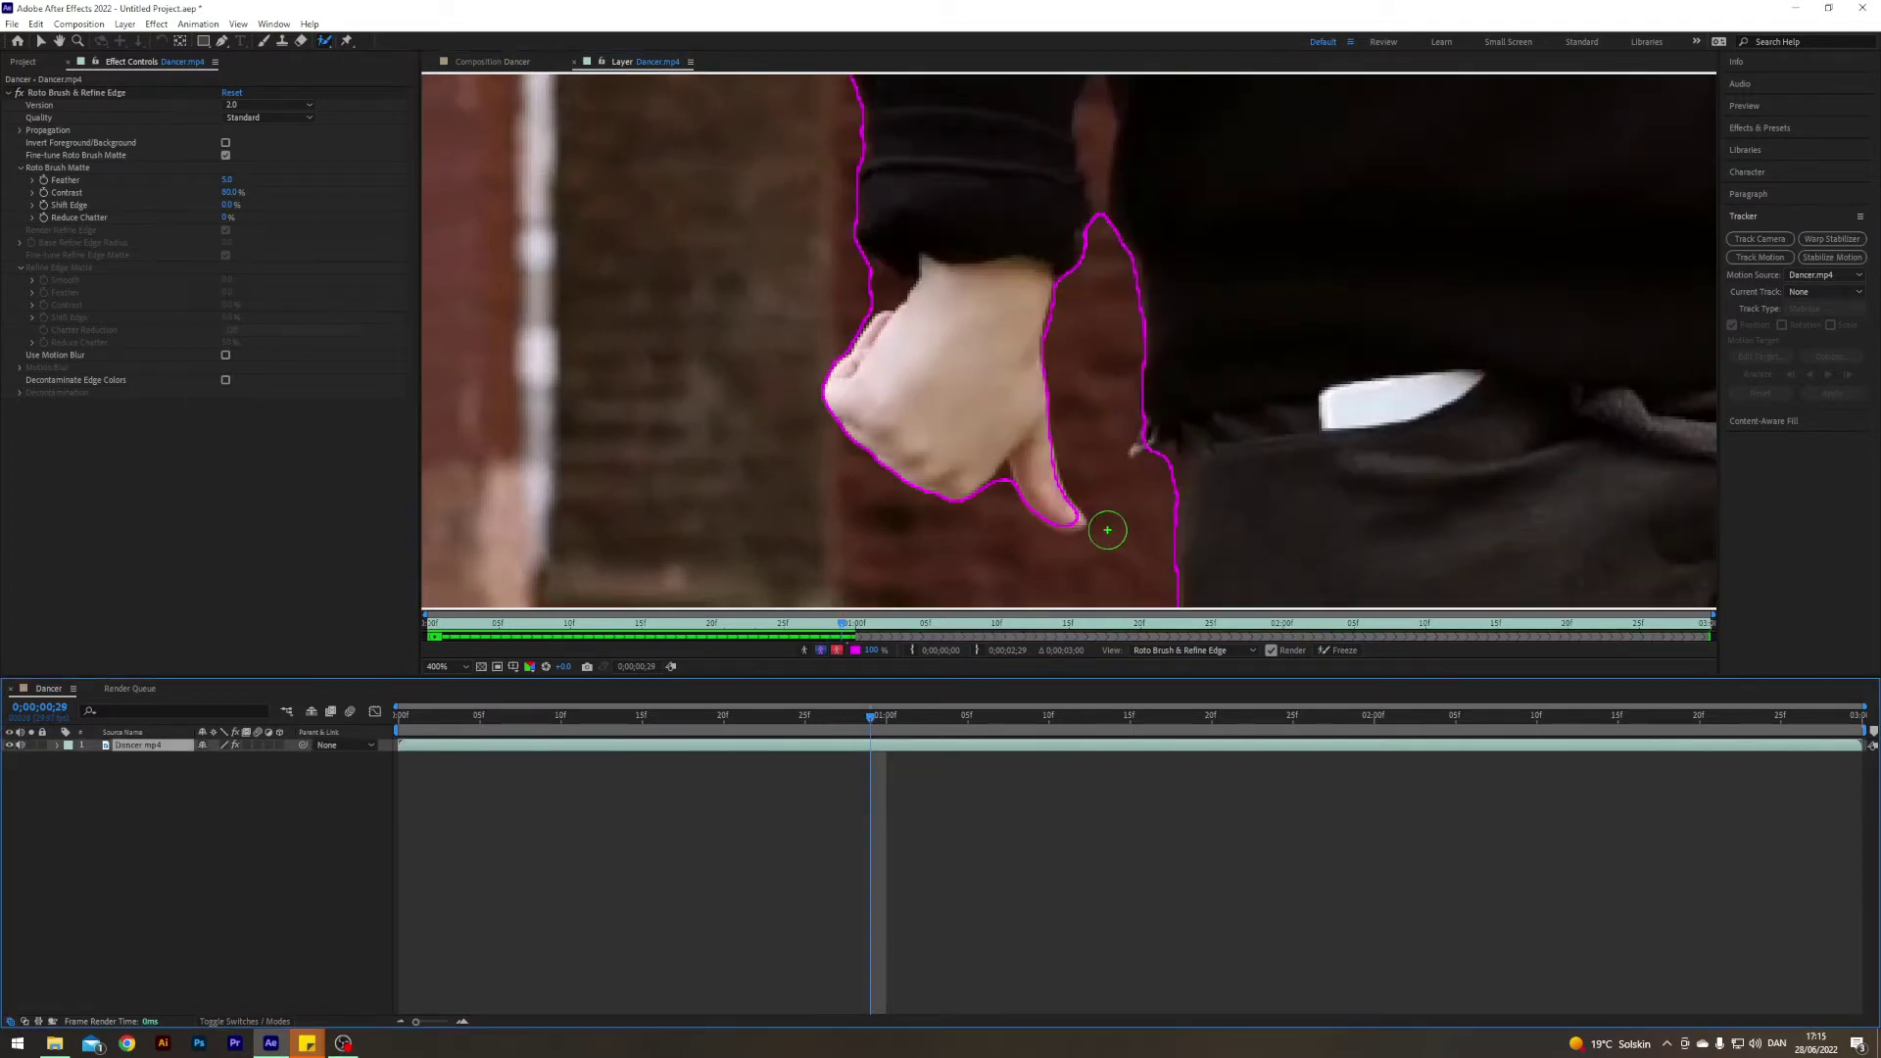
pyautogui.scroll(-2, 1128, 248)
pyautogui.moveTo(1113, 210); pyautogui.dragTo(1114, 177)
pyautogui.click(879, 723)
pyautogui.press('pagedown')
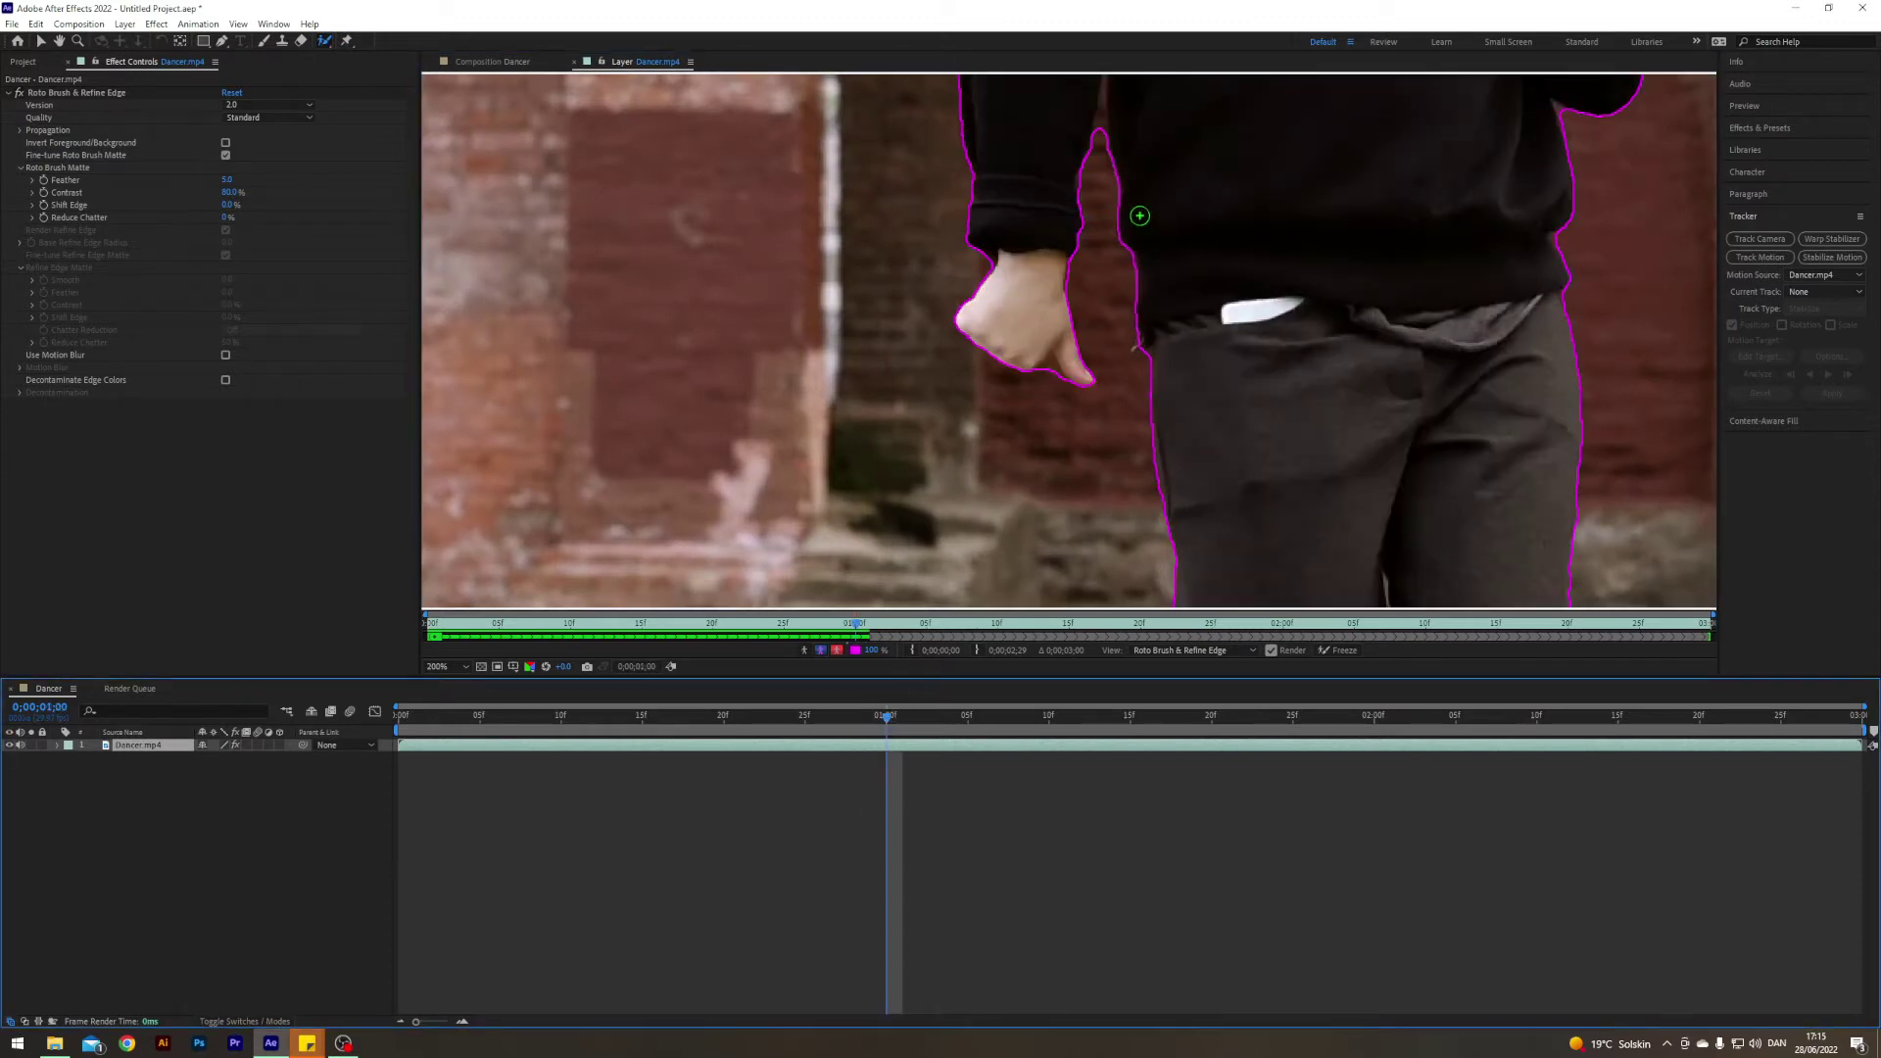
# Zoom out, propagate the outline by jumping ahead in the clip, then return to 0;00;00;28
pyautogui.scroll(-1, 1148, 244)
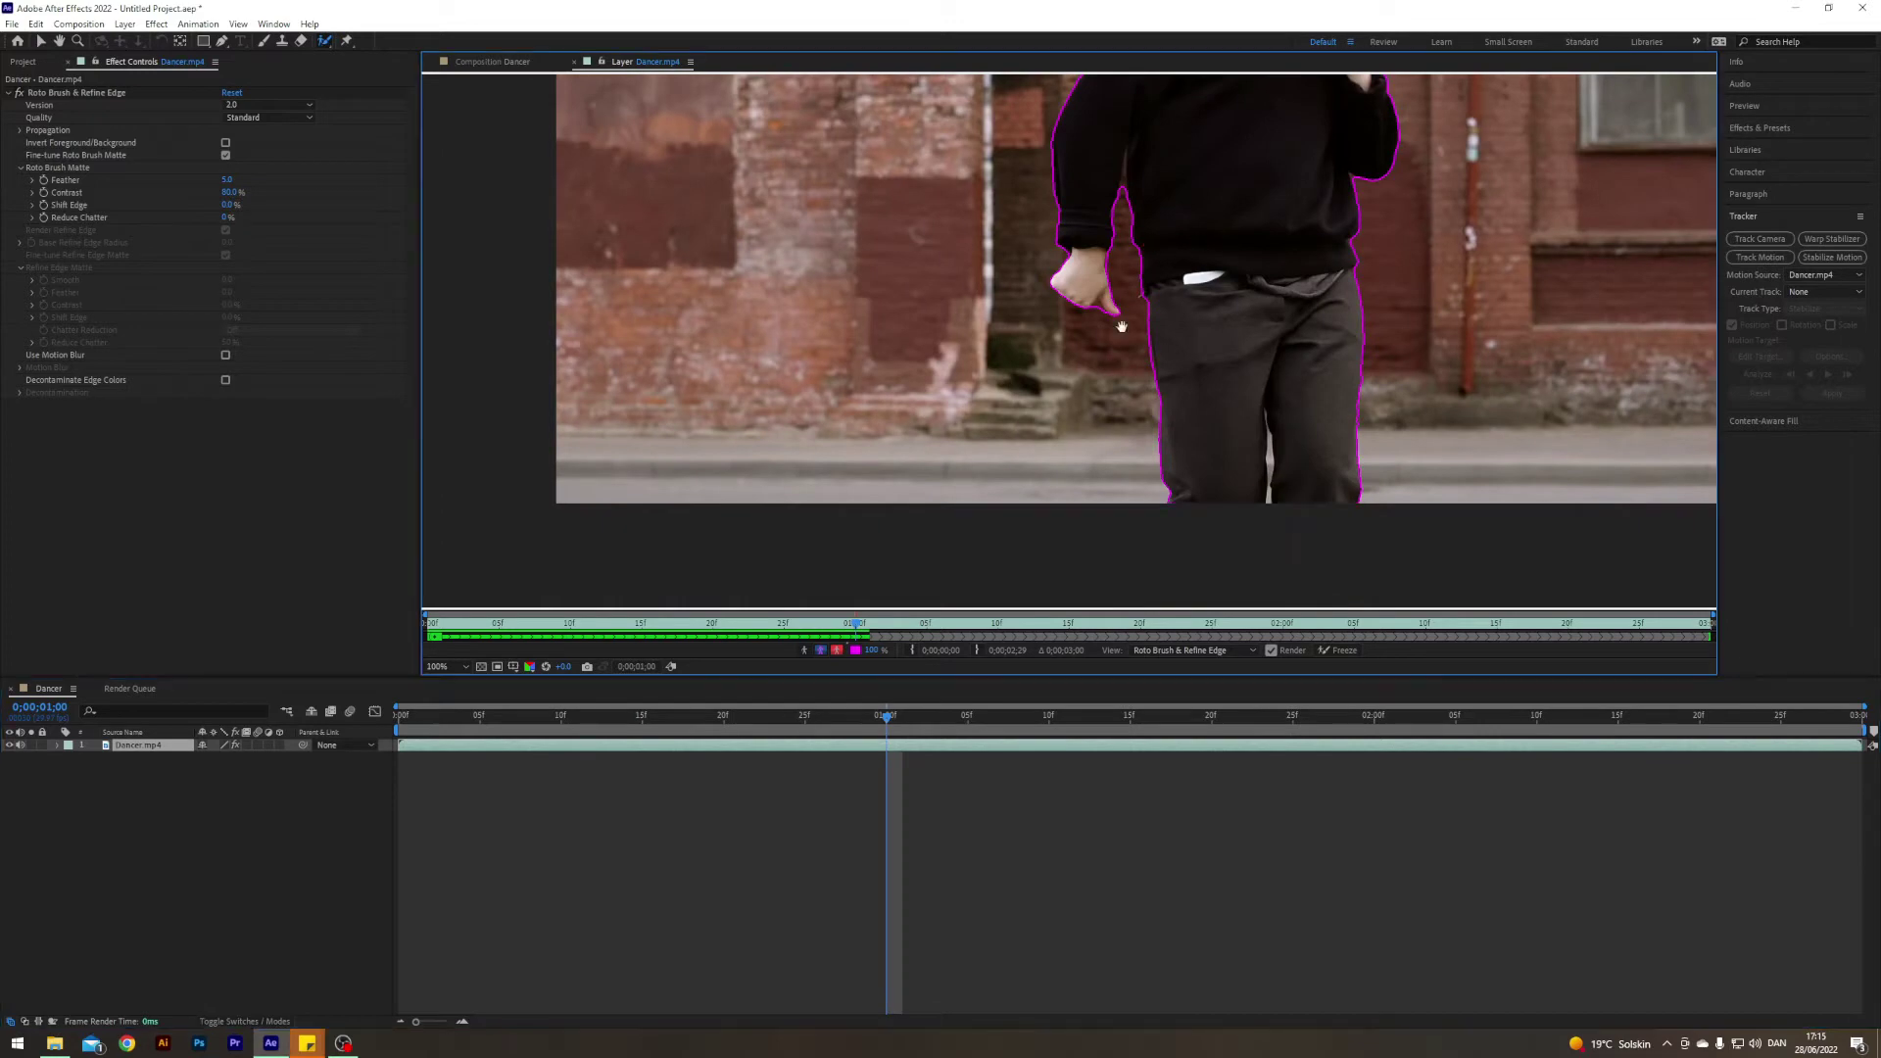
pyautogui.scroll(-1, 1154, 241)
pyautogui.moveTo(1114, 289); pyautogui.dragTo(1088, 357)
pyautogui.scroll(-1, 1087, 357)
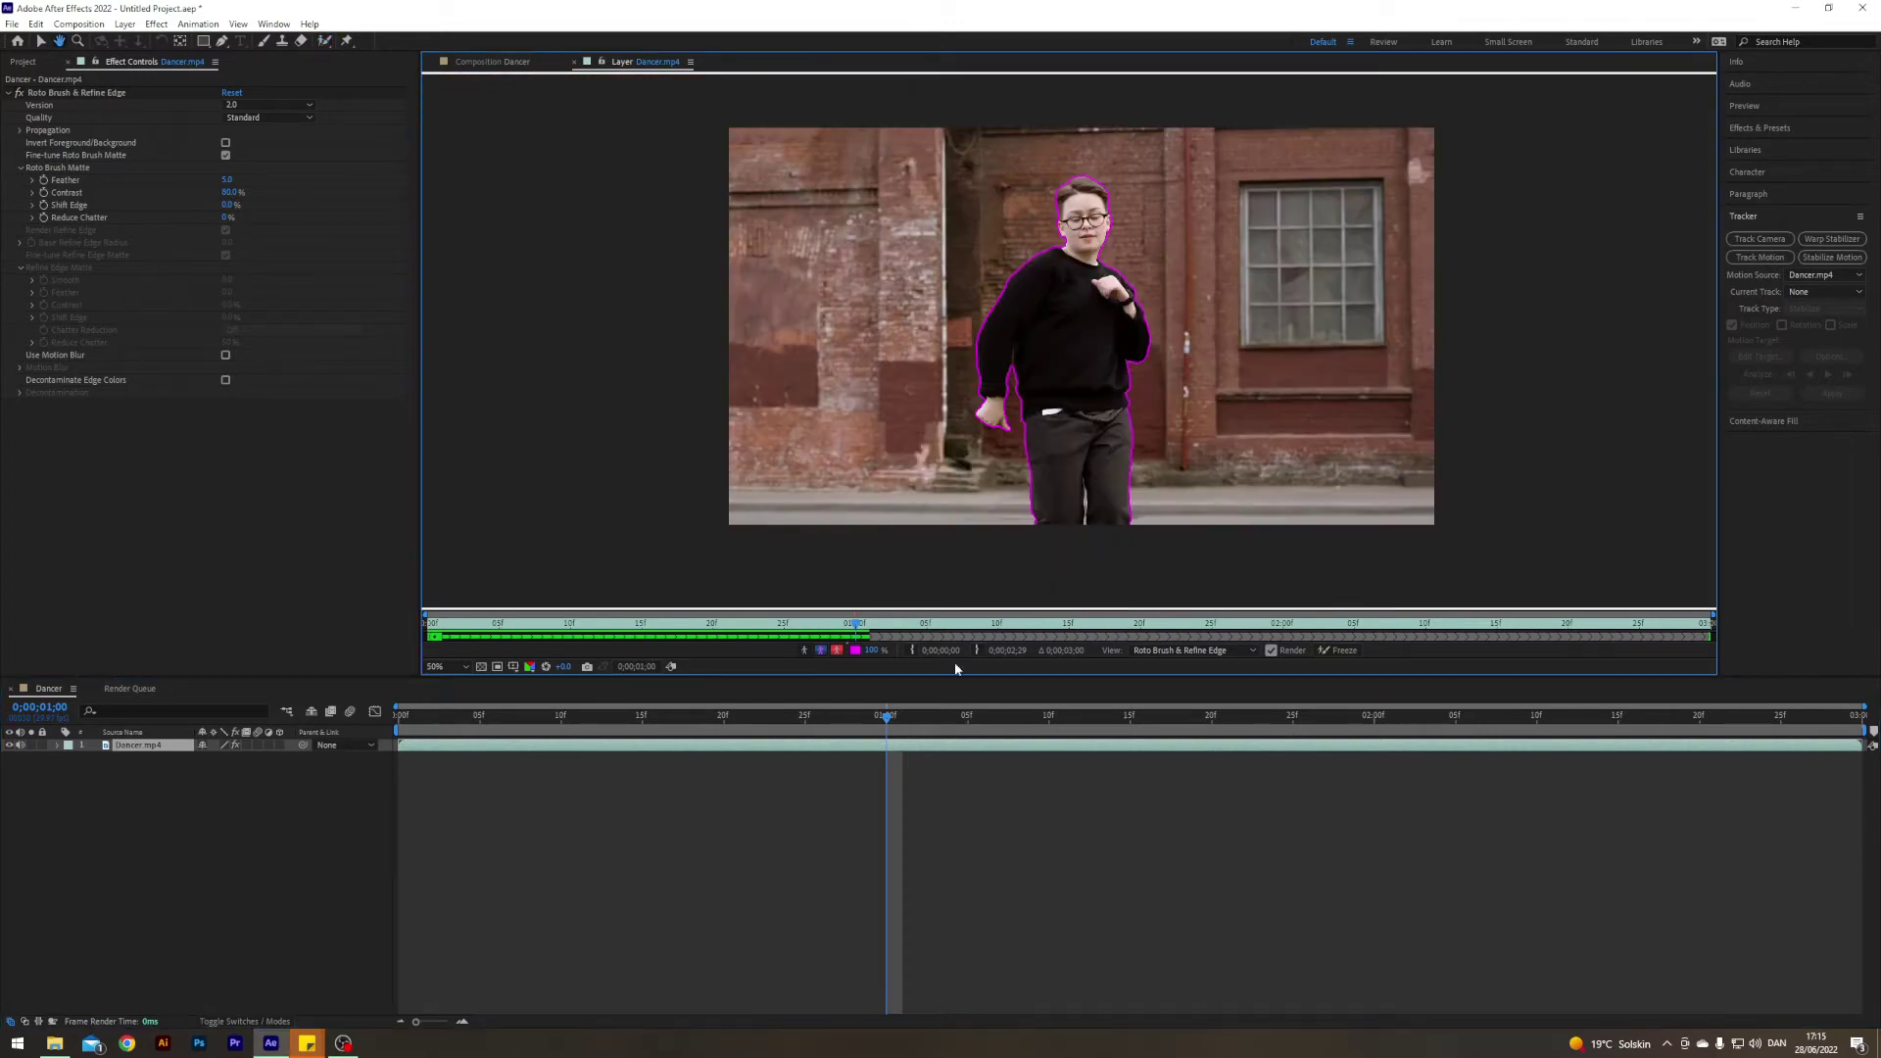
pyautogui.press('v')
pyautogui.click(906, 799)
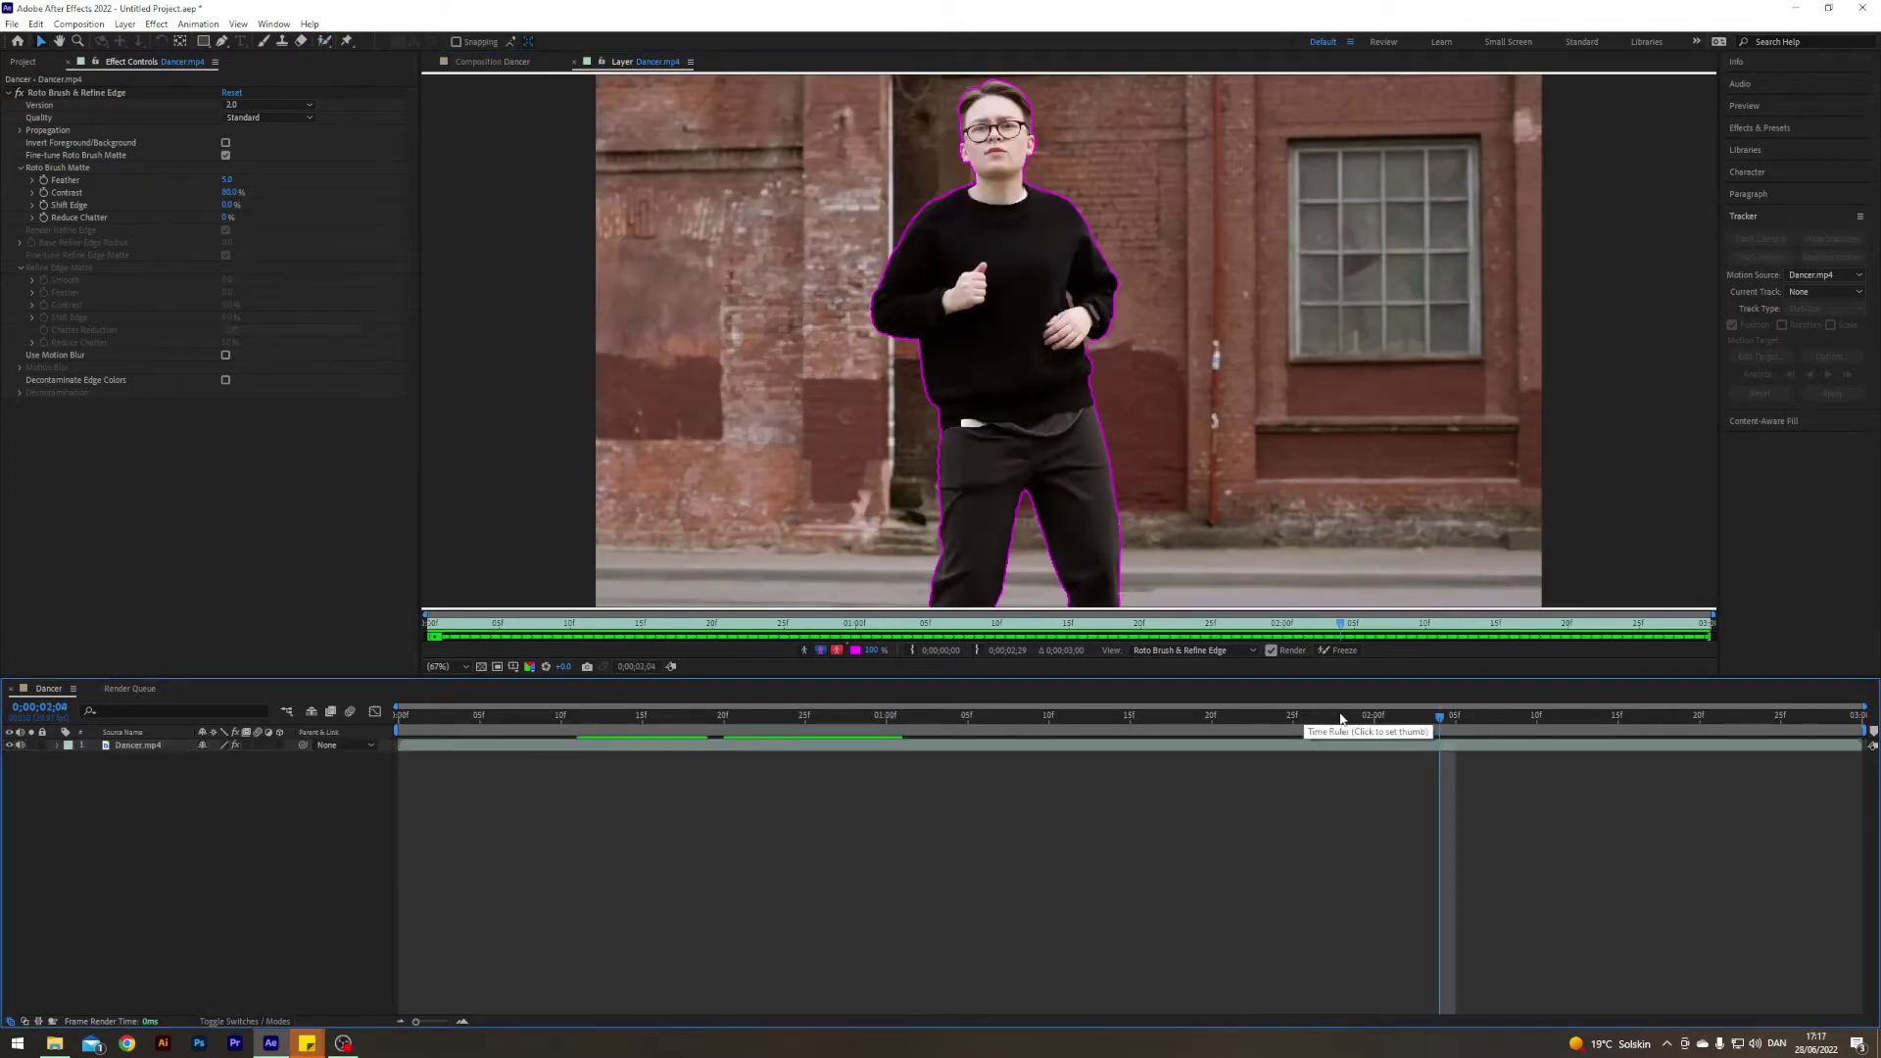
pyautogui.moveTo(1341, 719); pyautogui.dragTo(854, 774)
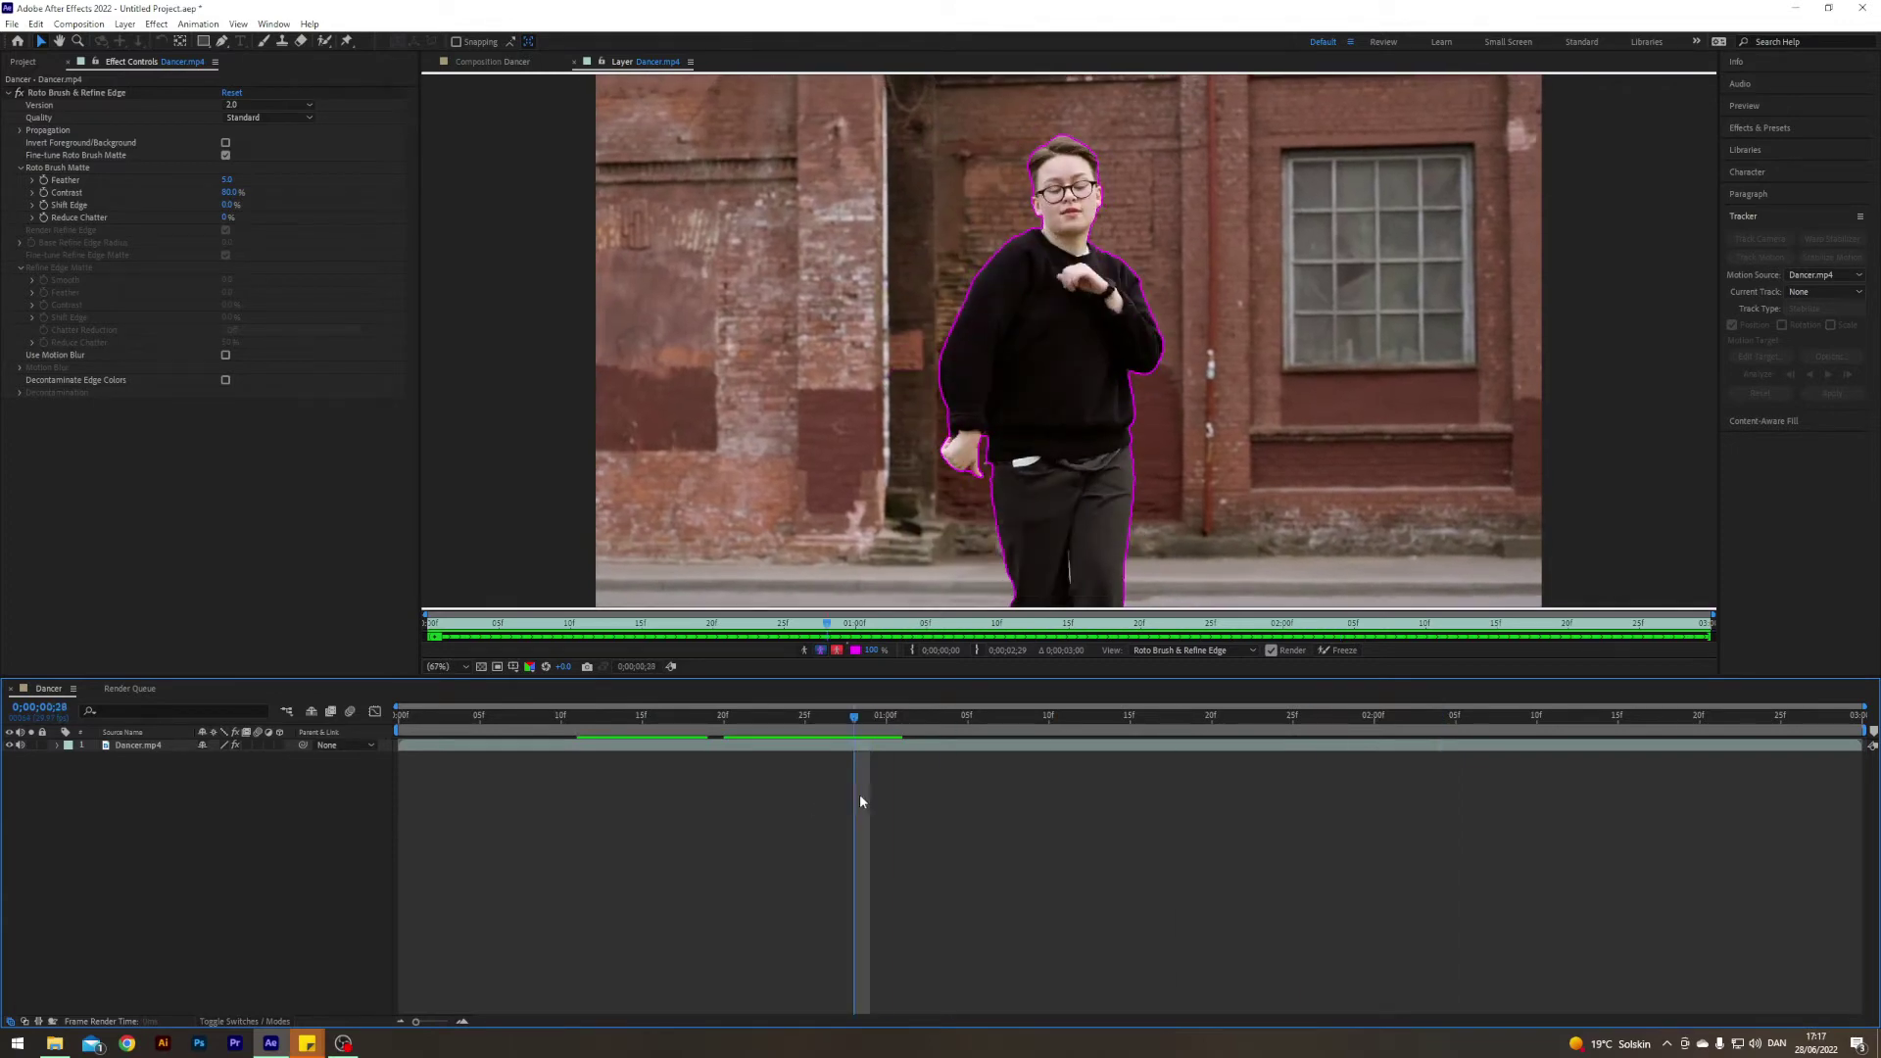
# Switch to the Dancer composition and duplicate the Dancer.mp4 layer with Ctrl+D
pyautogui.click(492, 61)
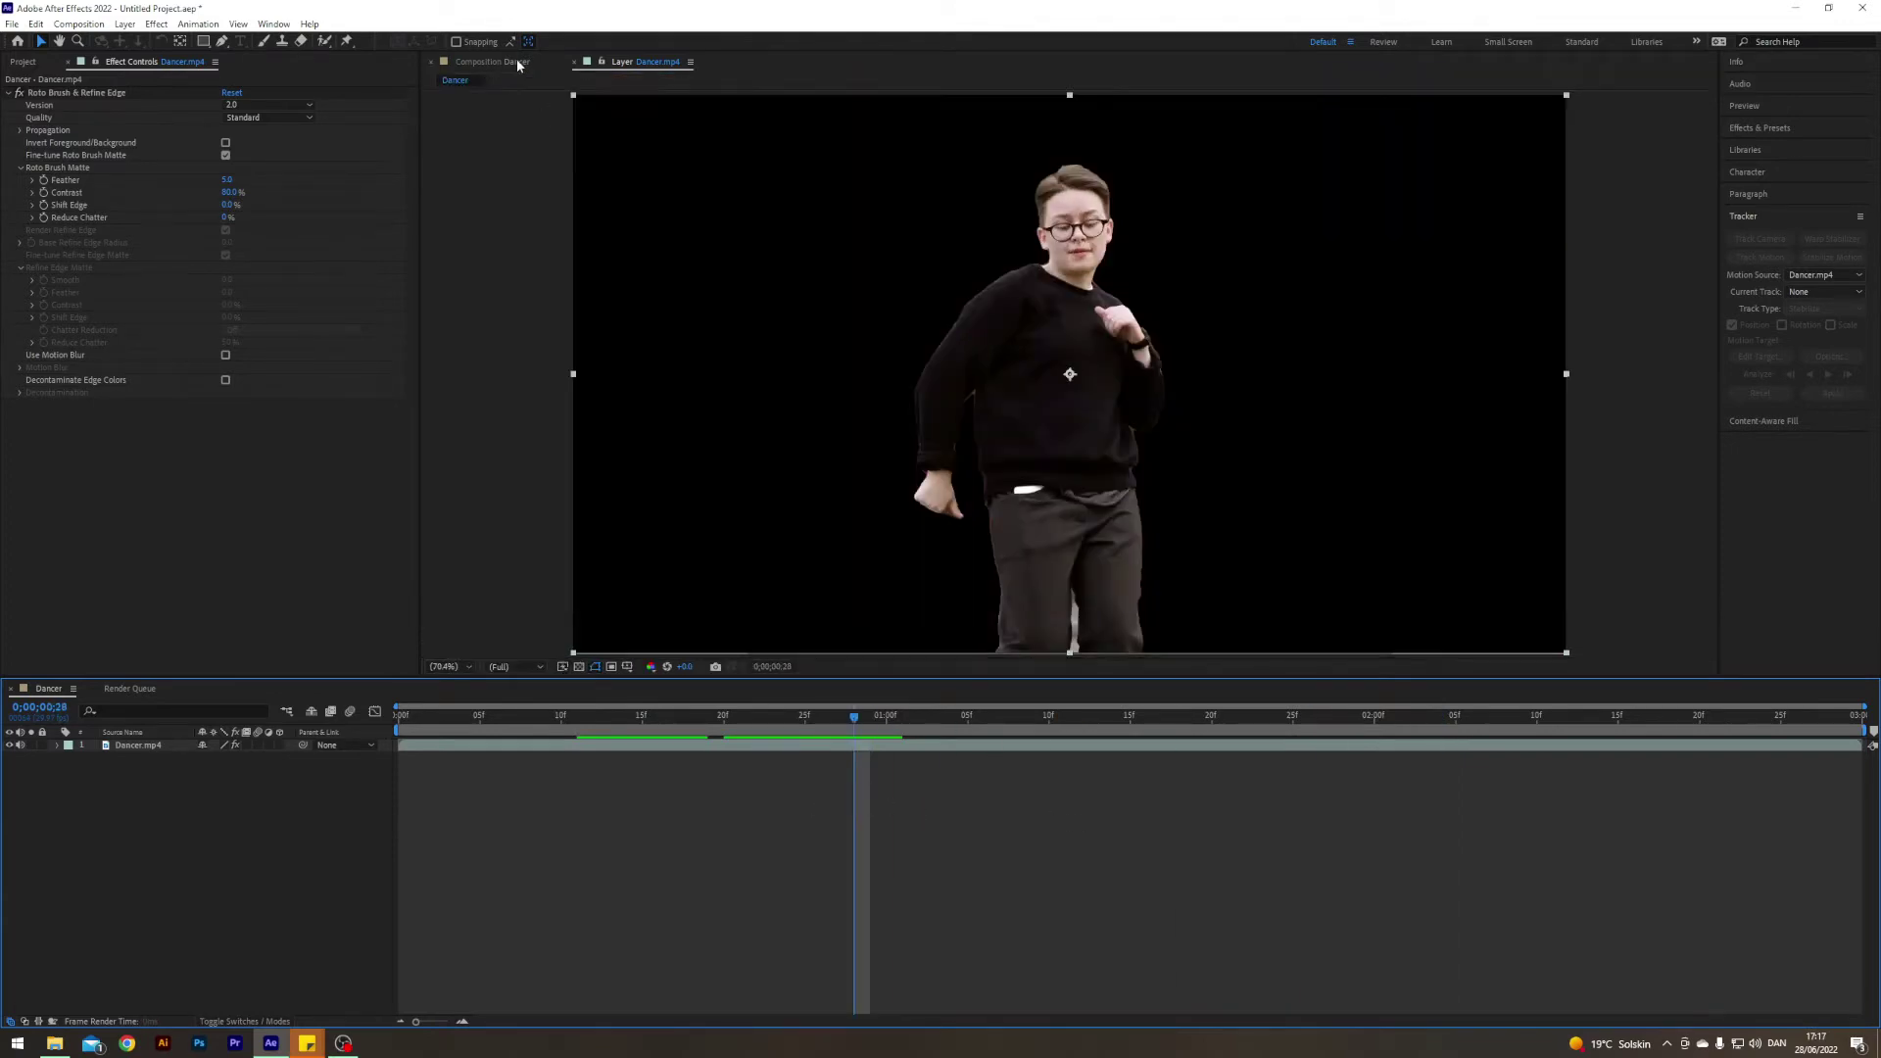
pyautogui.moveTo(854, 718); pyautogui.dragTo(772, 698)
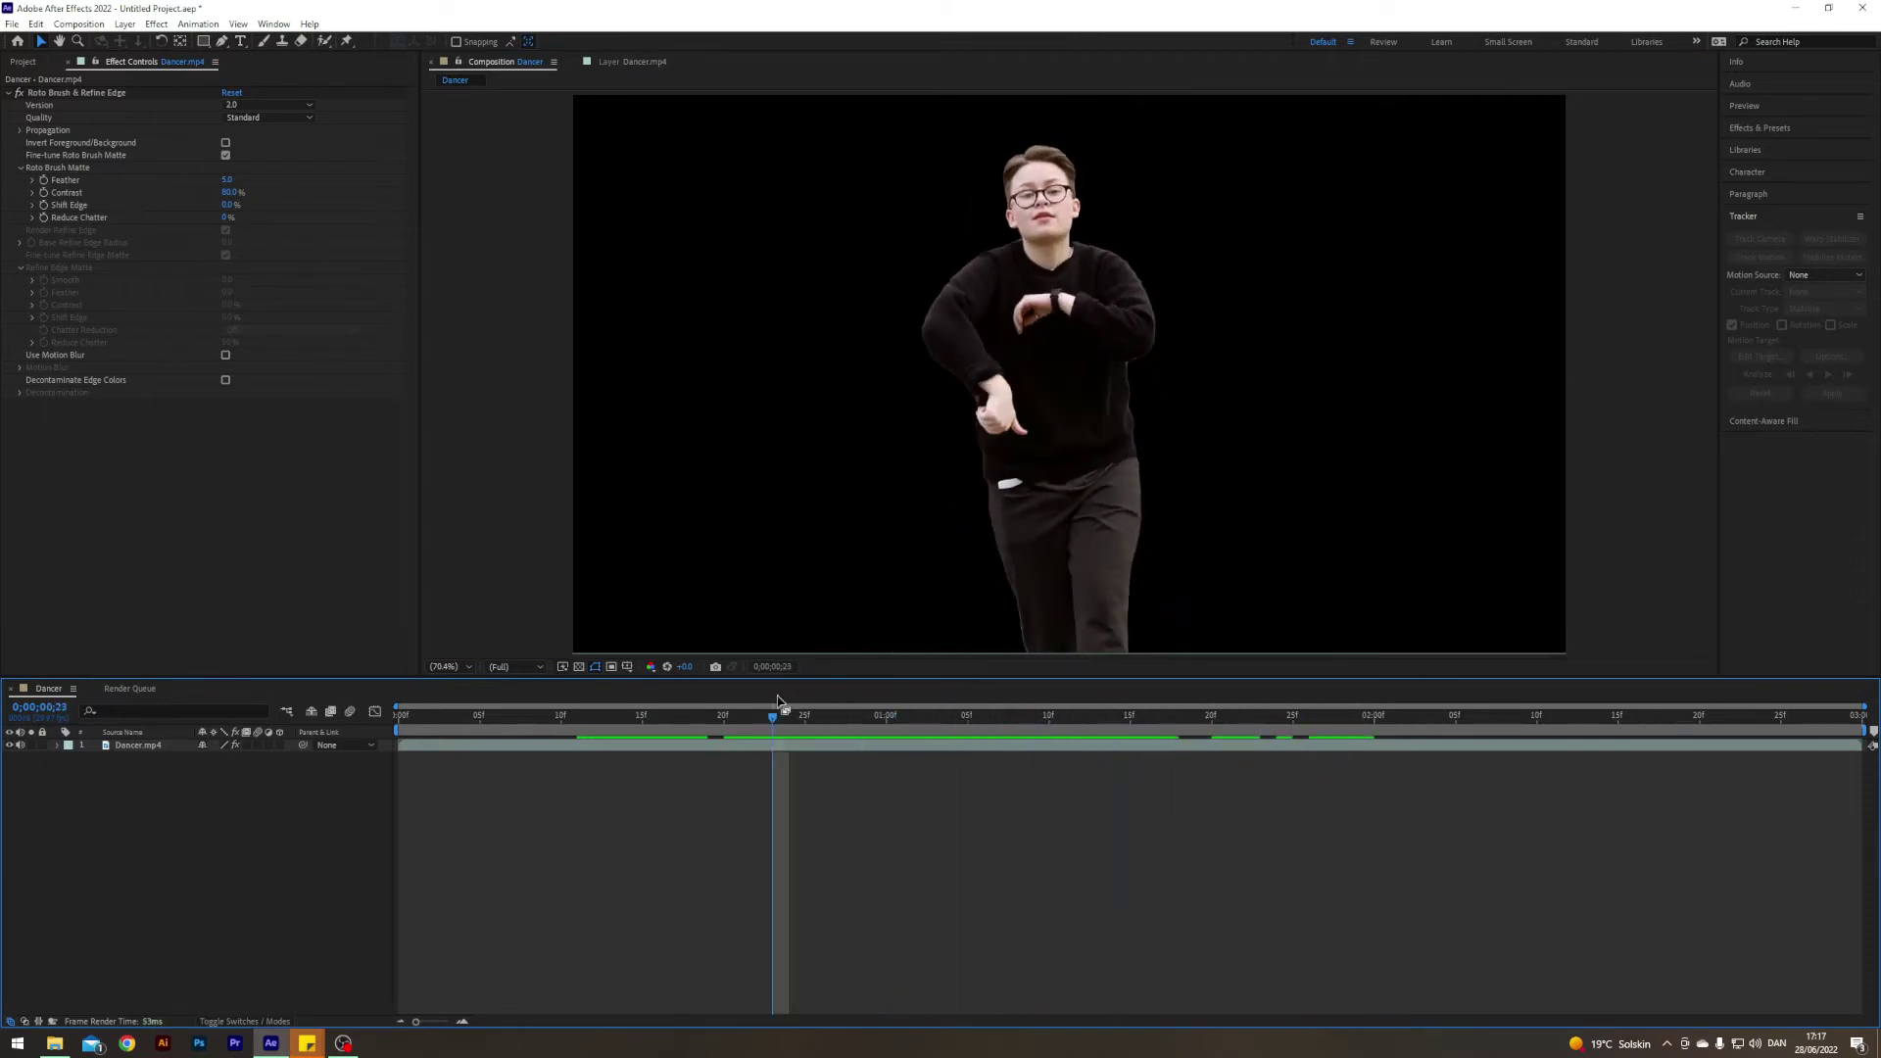
pyautogui.click(137, 746)
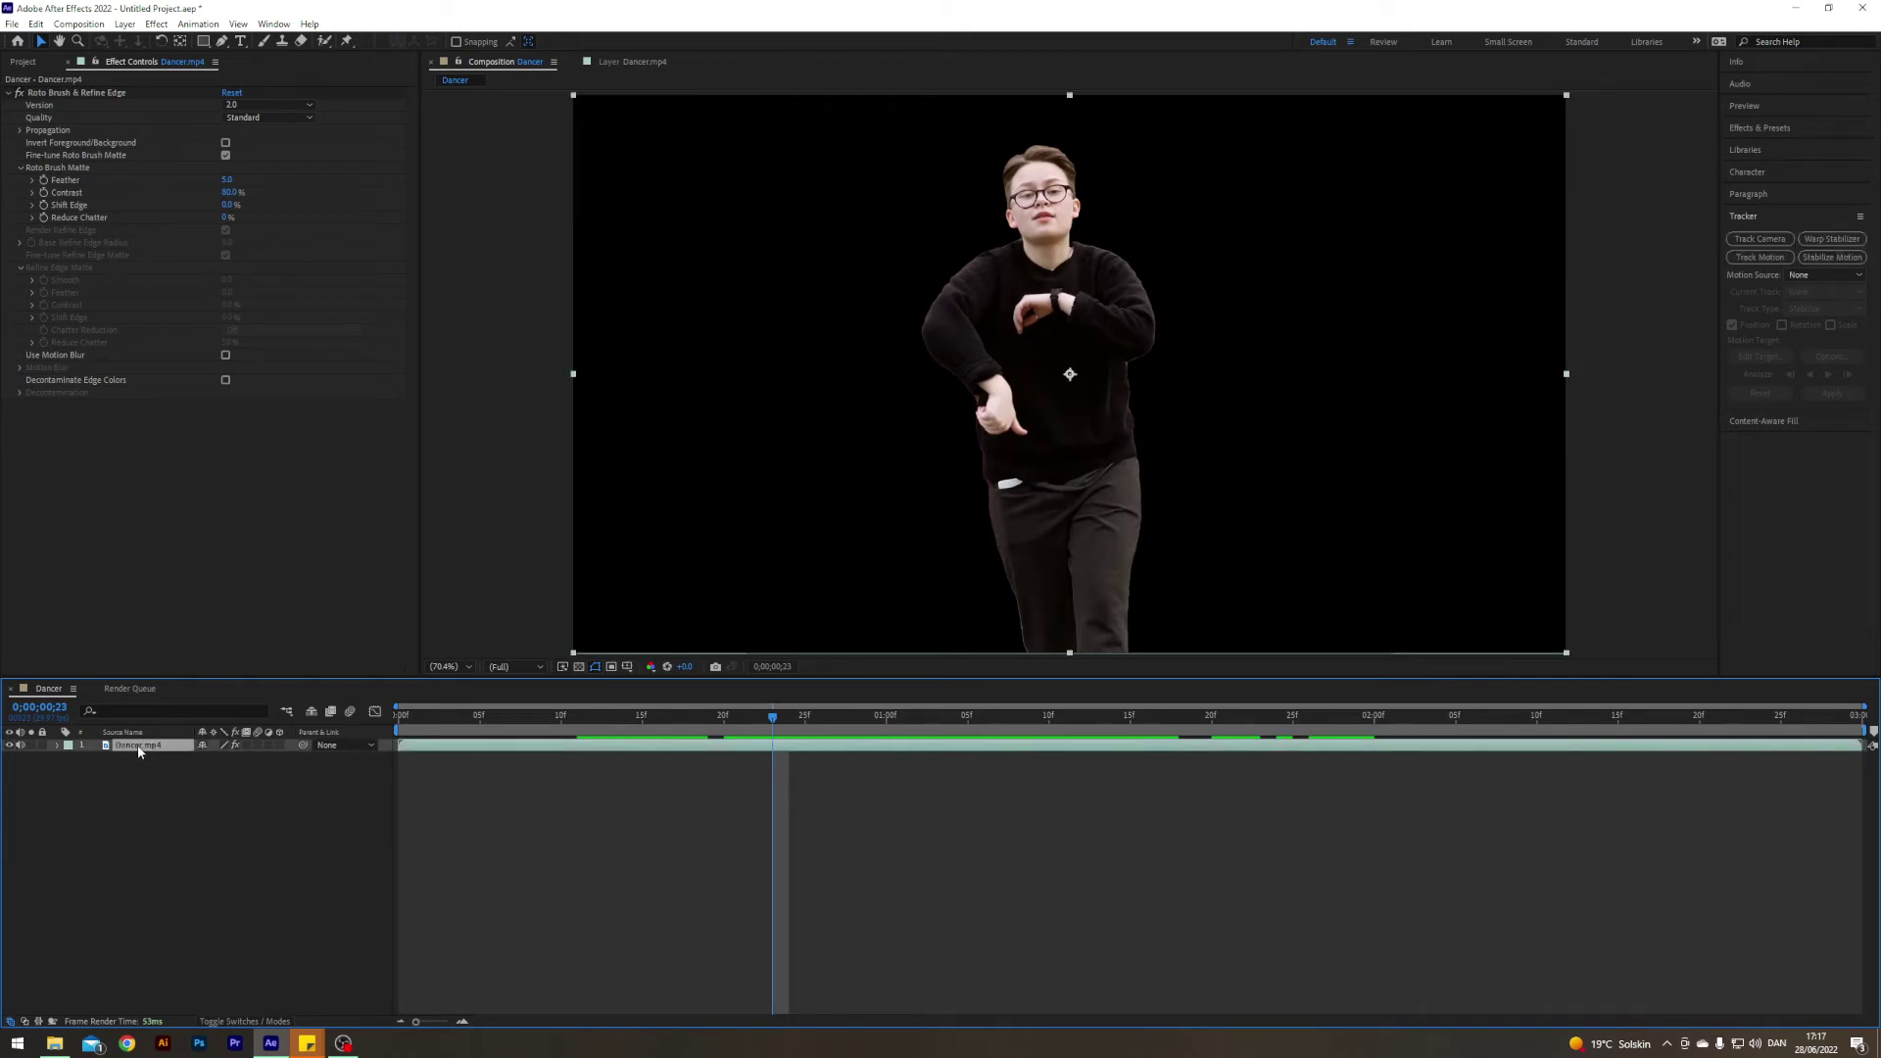
pyautogui.hotkey('ctrl', 'd')
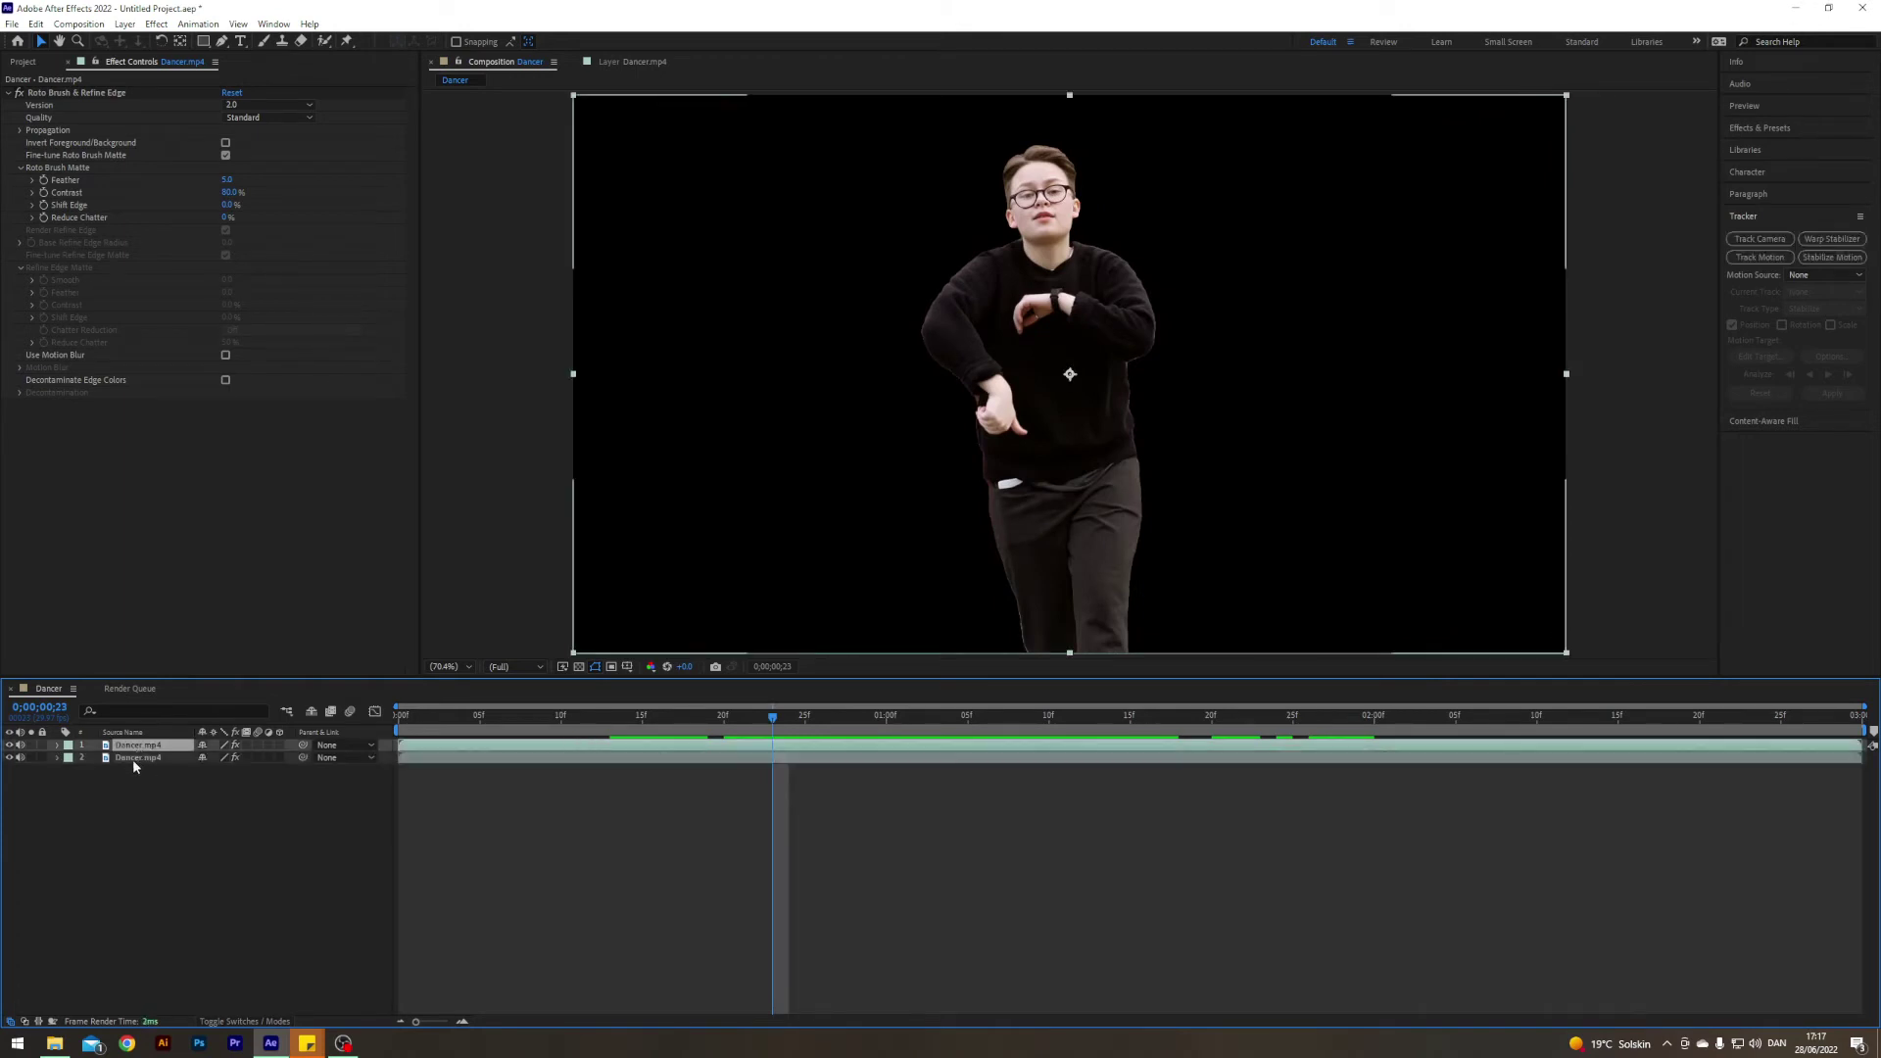
# Delete the Roto Brush & Refine Edge effect from the lower Dancer.mp4 copy
pyautogui.click(176, 826)
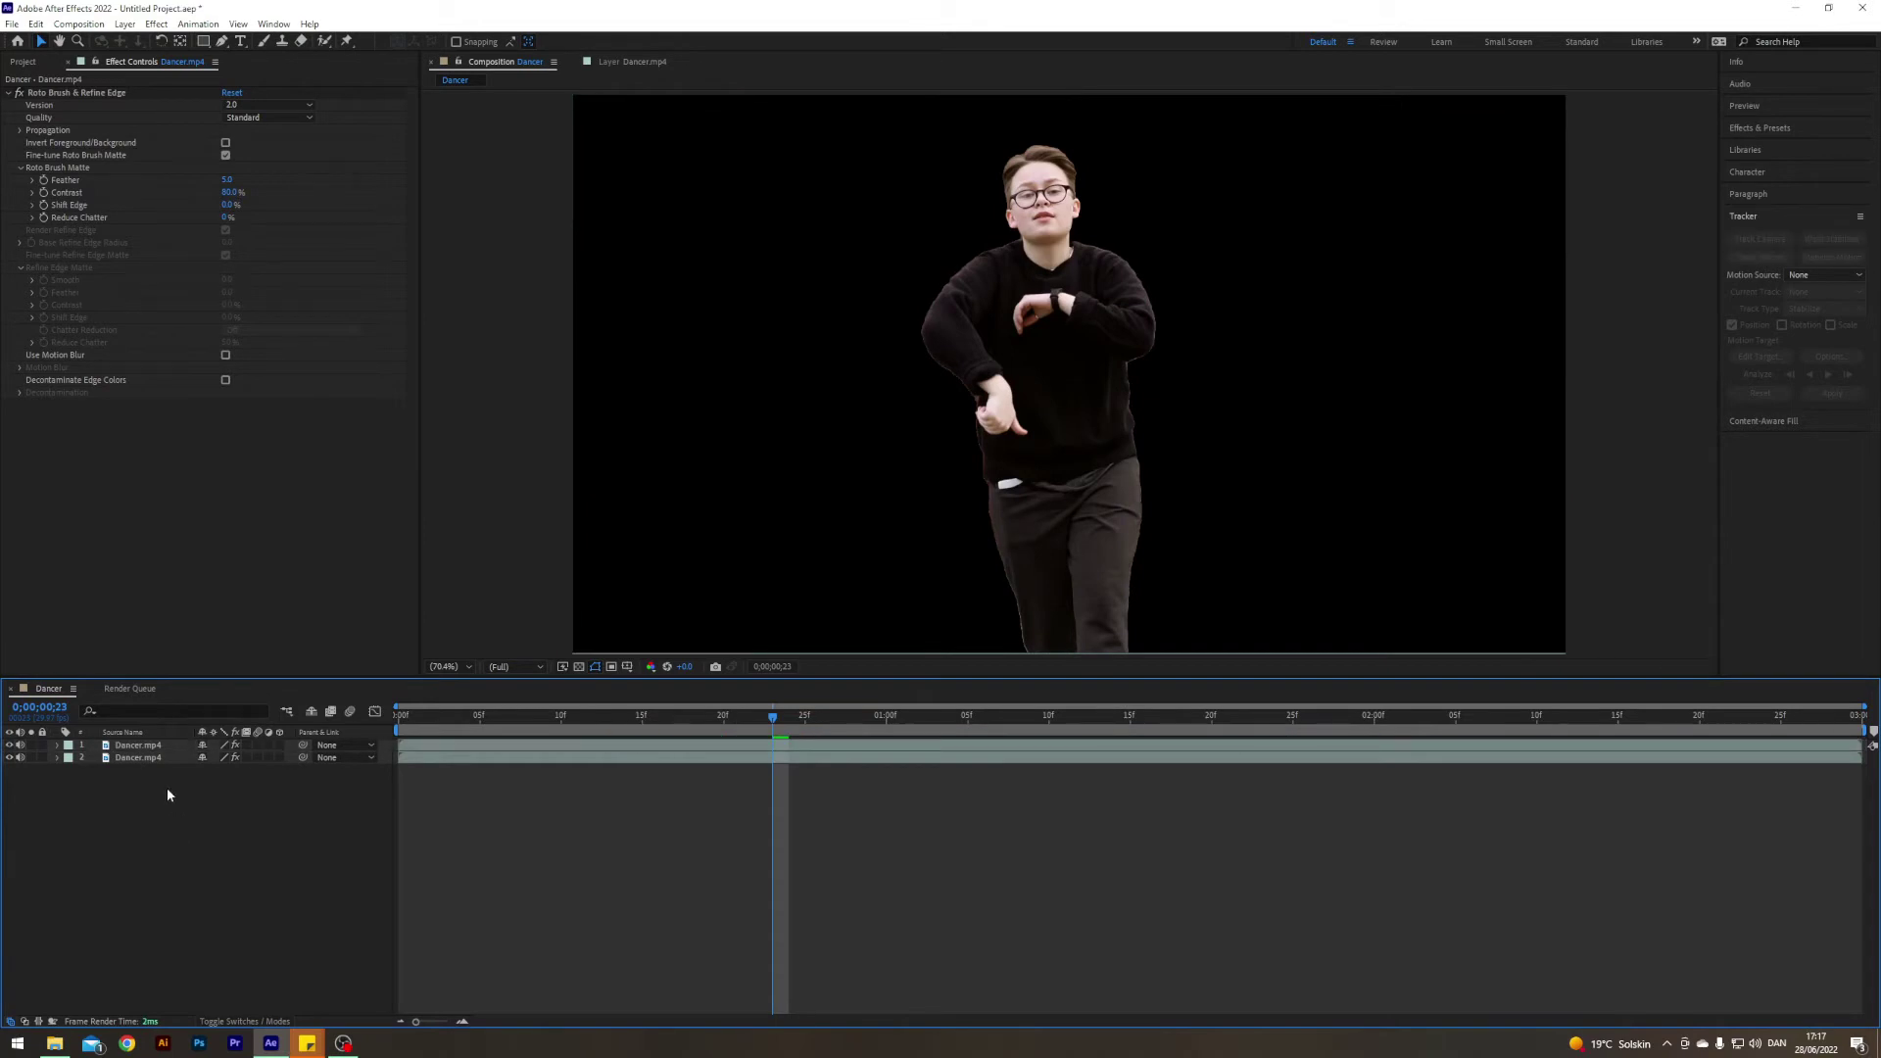
pyautogui.click(168, 757)
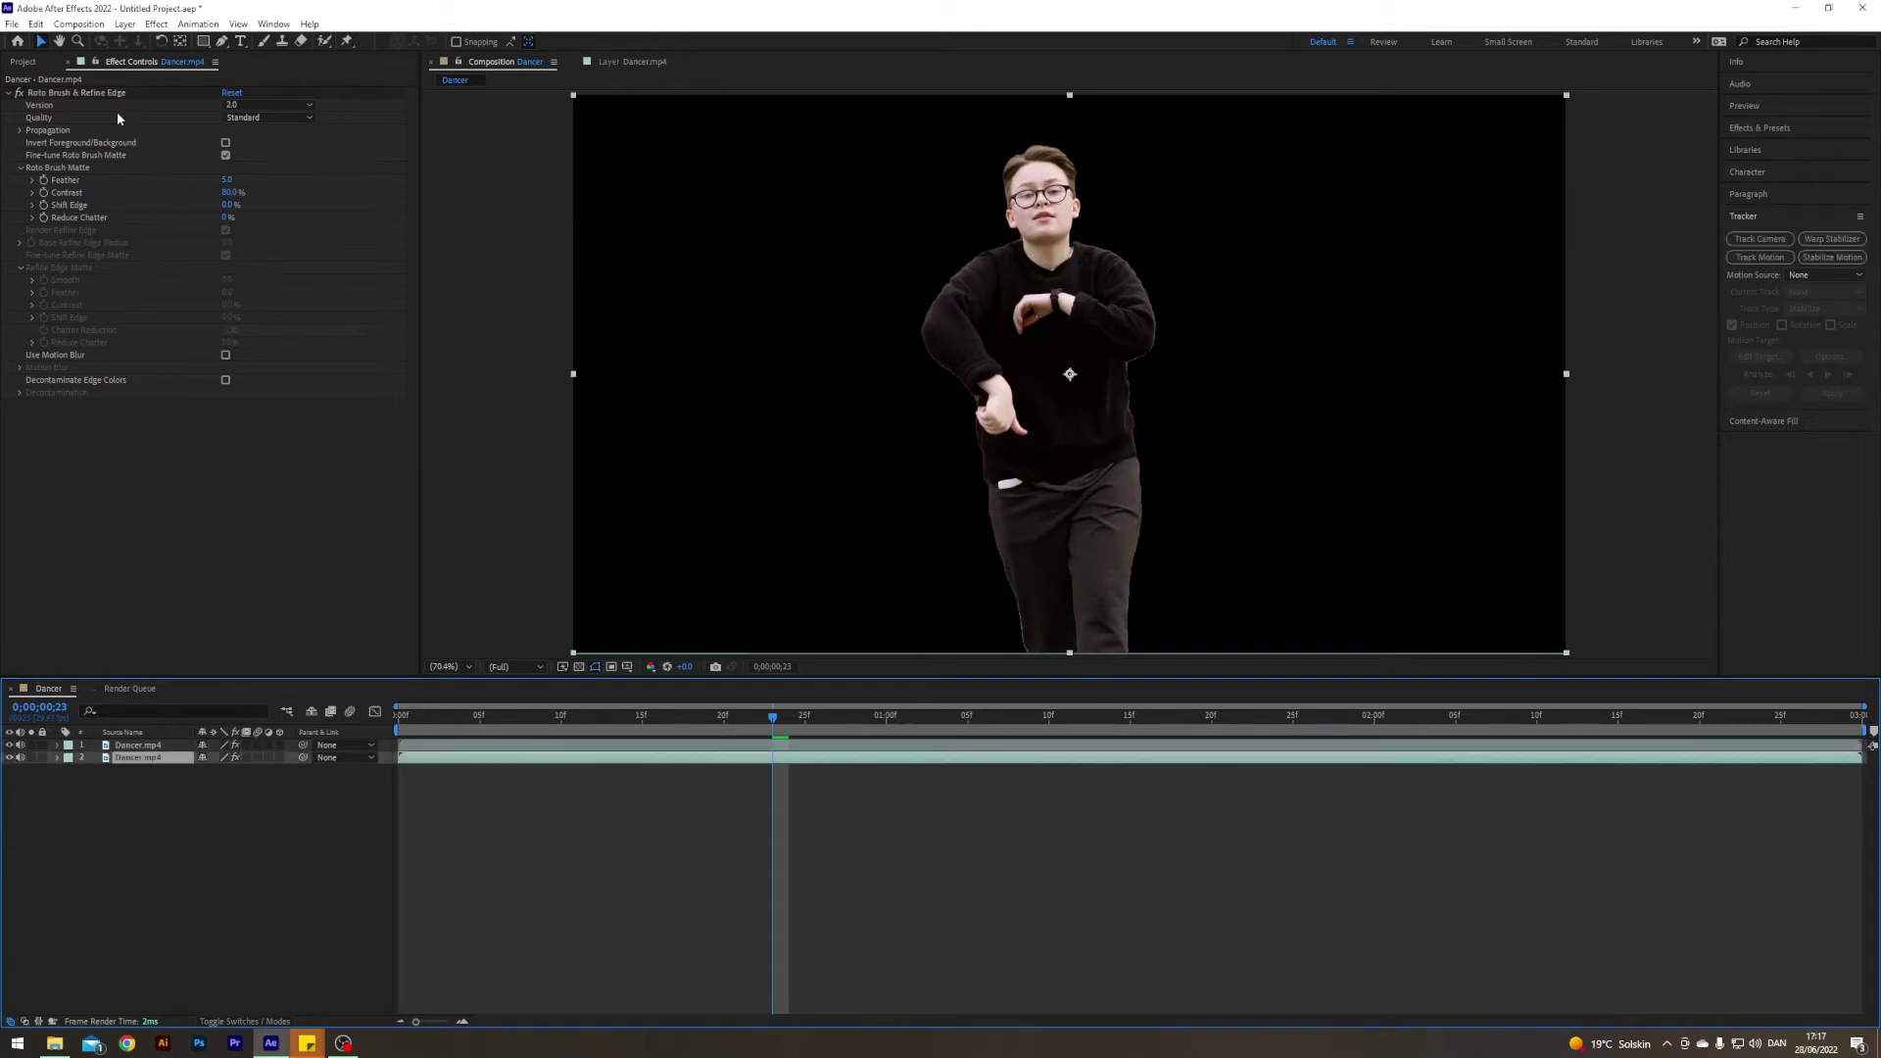
pyautogui.click(103, 91)
pyautogui.press('Delete')
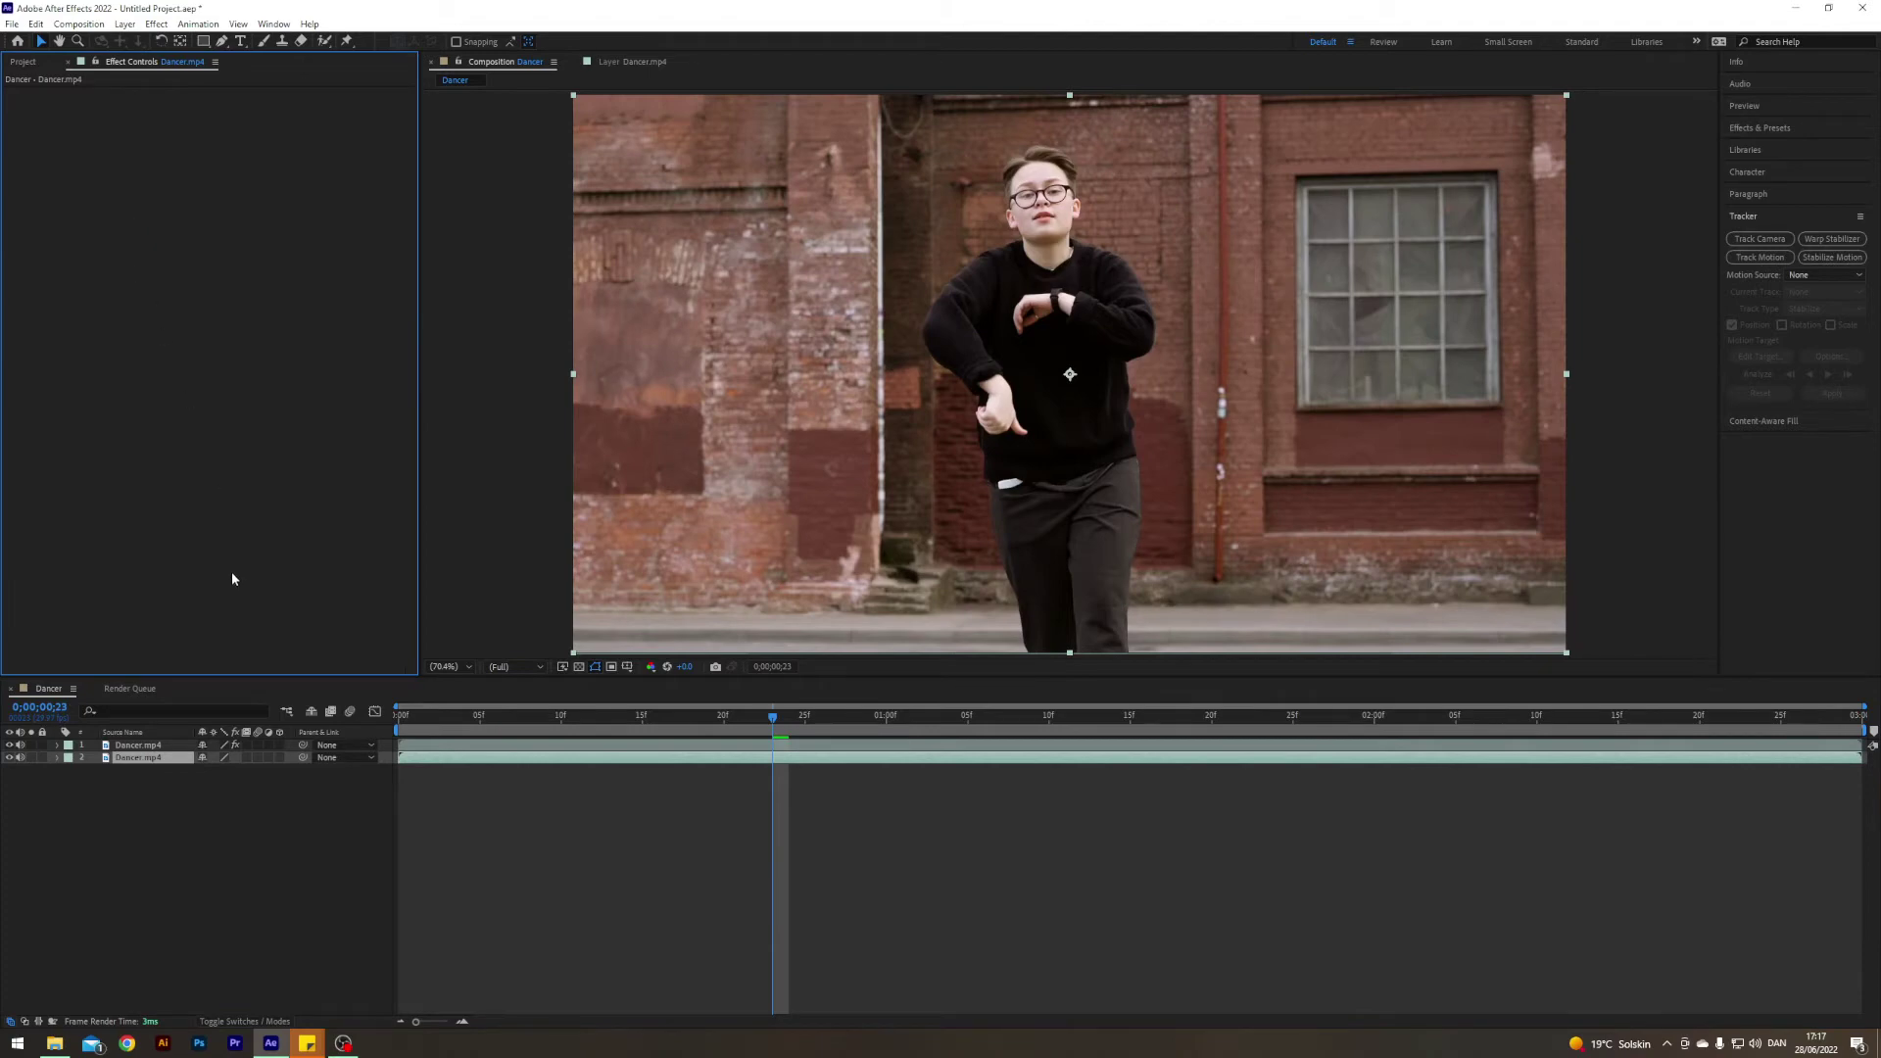
# Duplicate the rotoscoped top Dancer.mp4 layer and move the time to frame 5
pyautogui.click(171, 831)
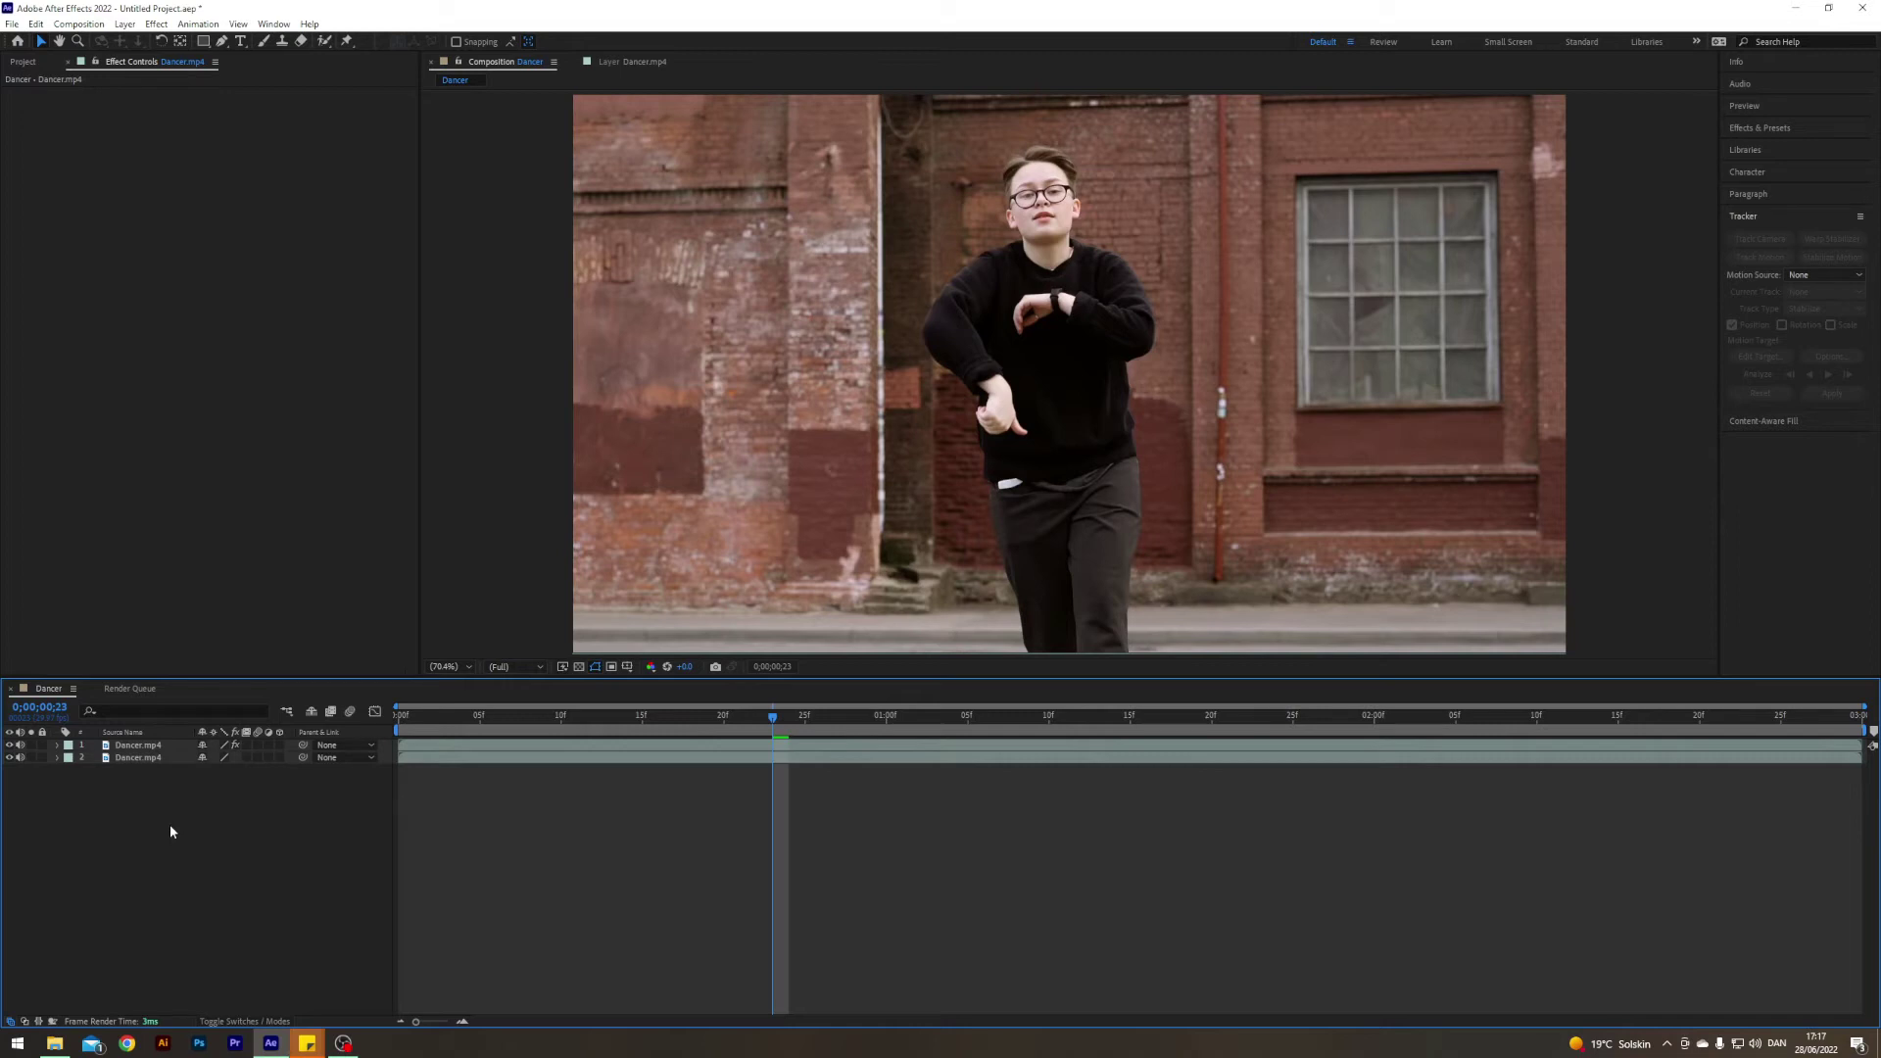
pyautogui.click(153, 747)
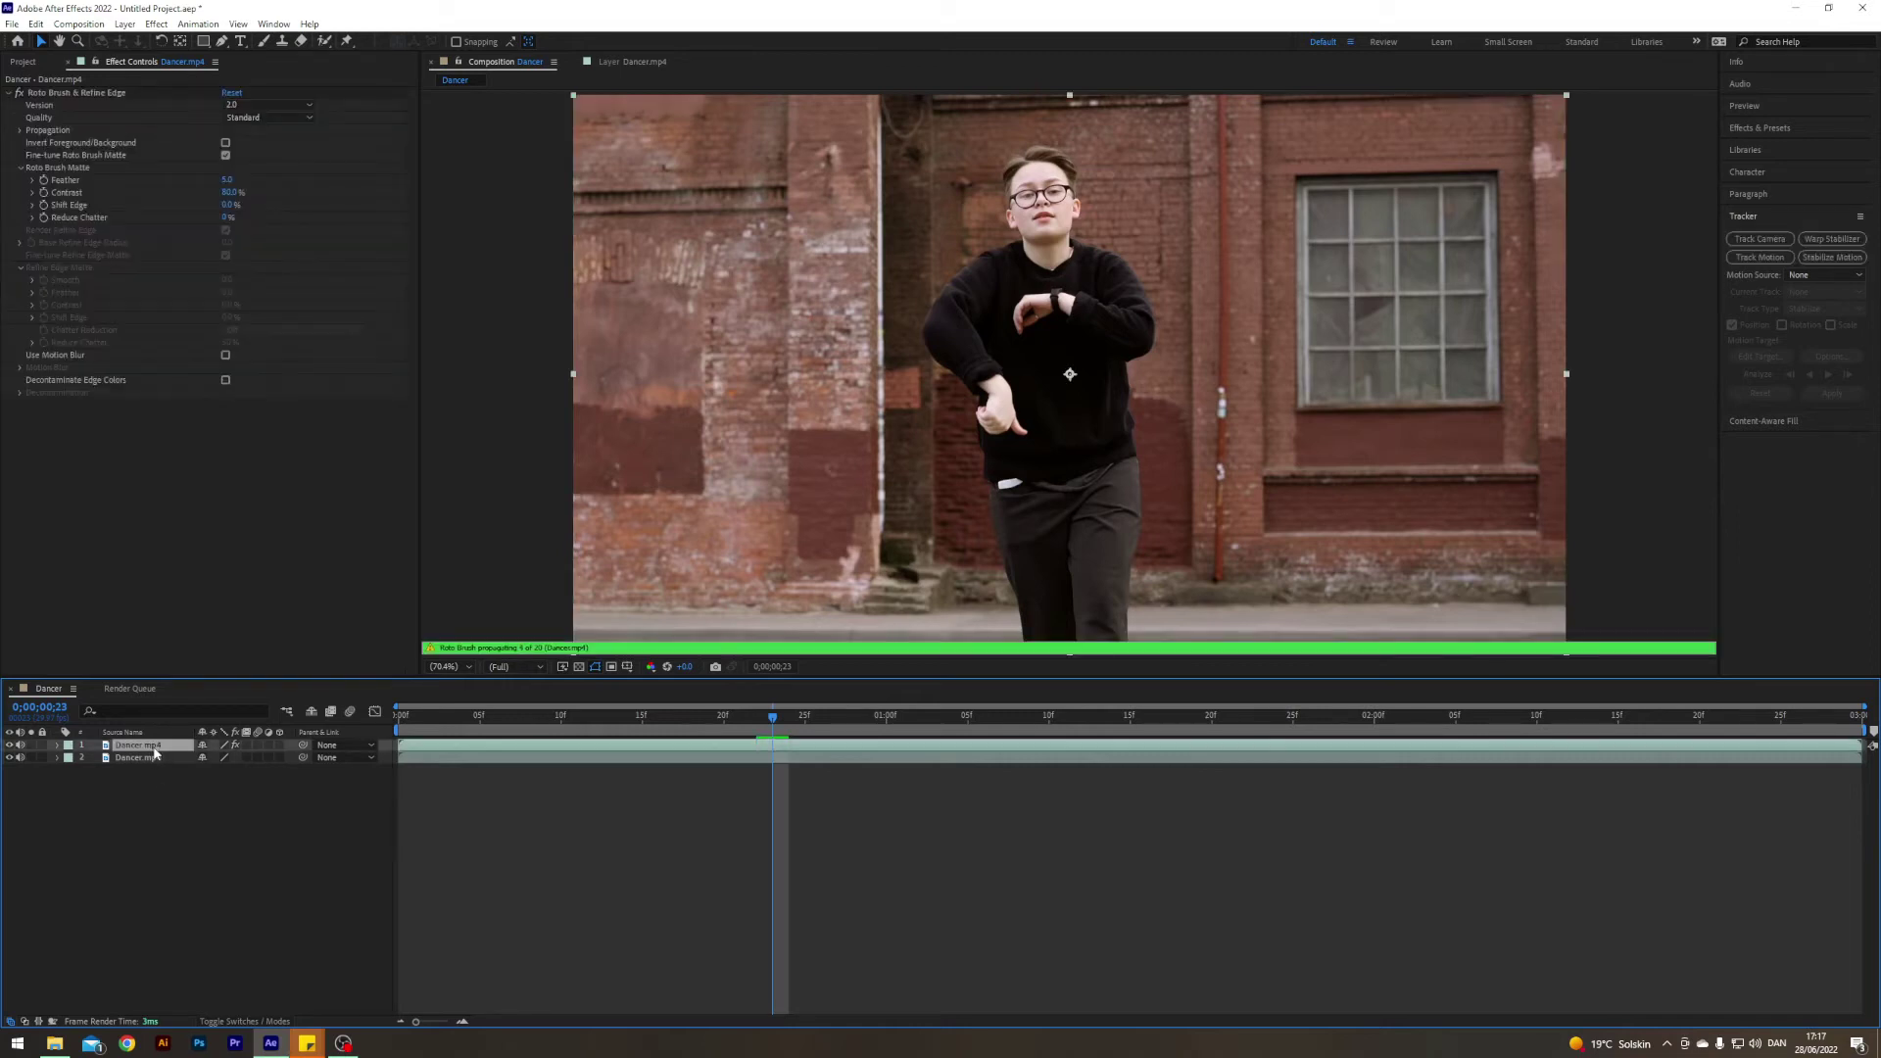
pyautogui.hotkey('ctrl', 'd')
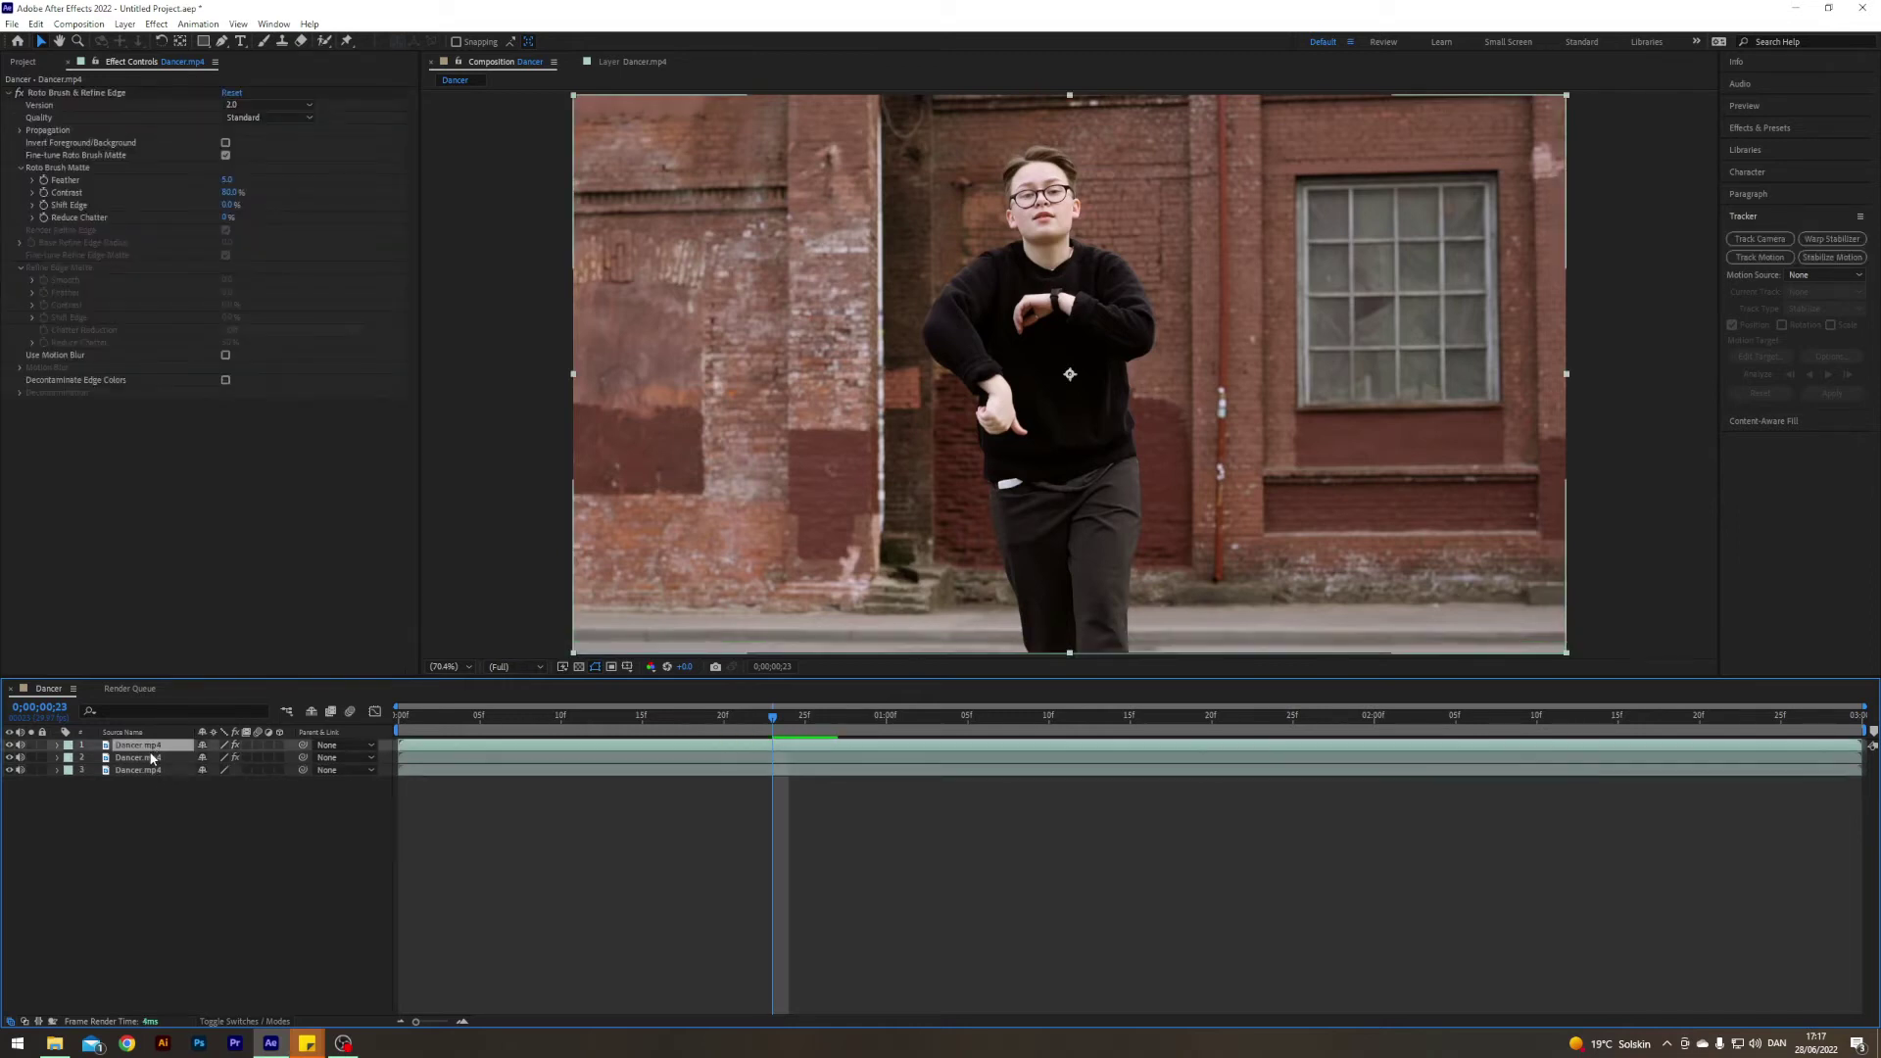
pyautogui.moveTo(750, 718)
pyautogui.mouseDown()
pyautogui.moveTo(447, 729)
pyautogui.moveTo(462, 722)
pyautogui.mouseUp()
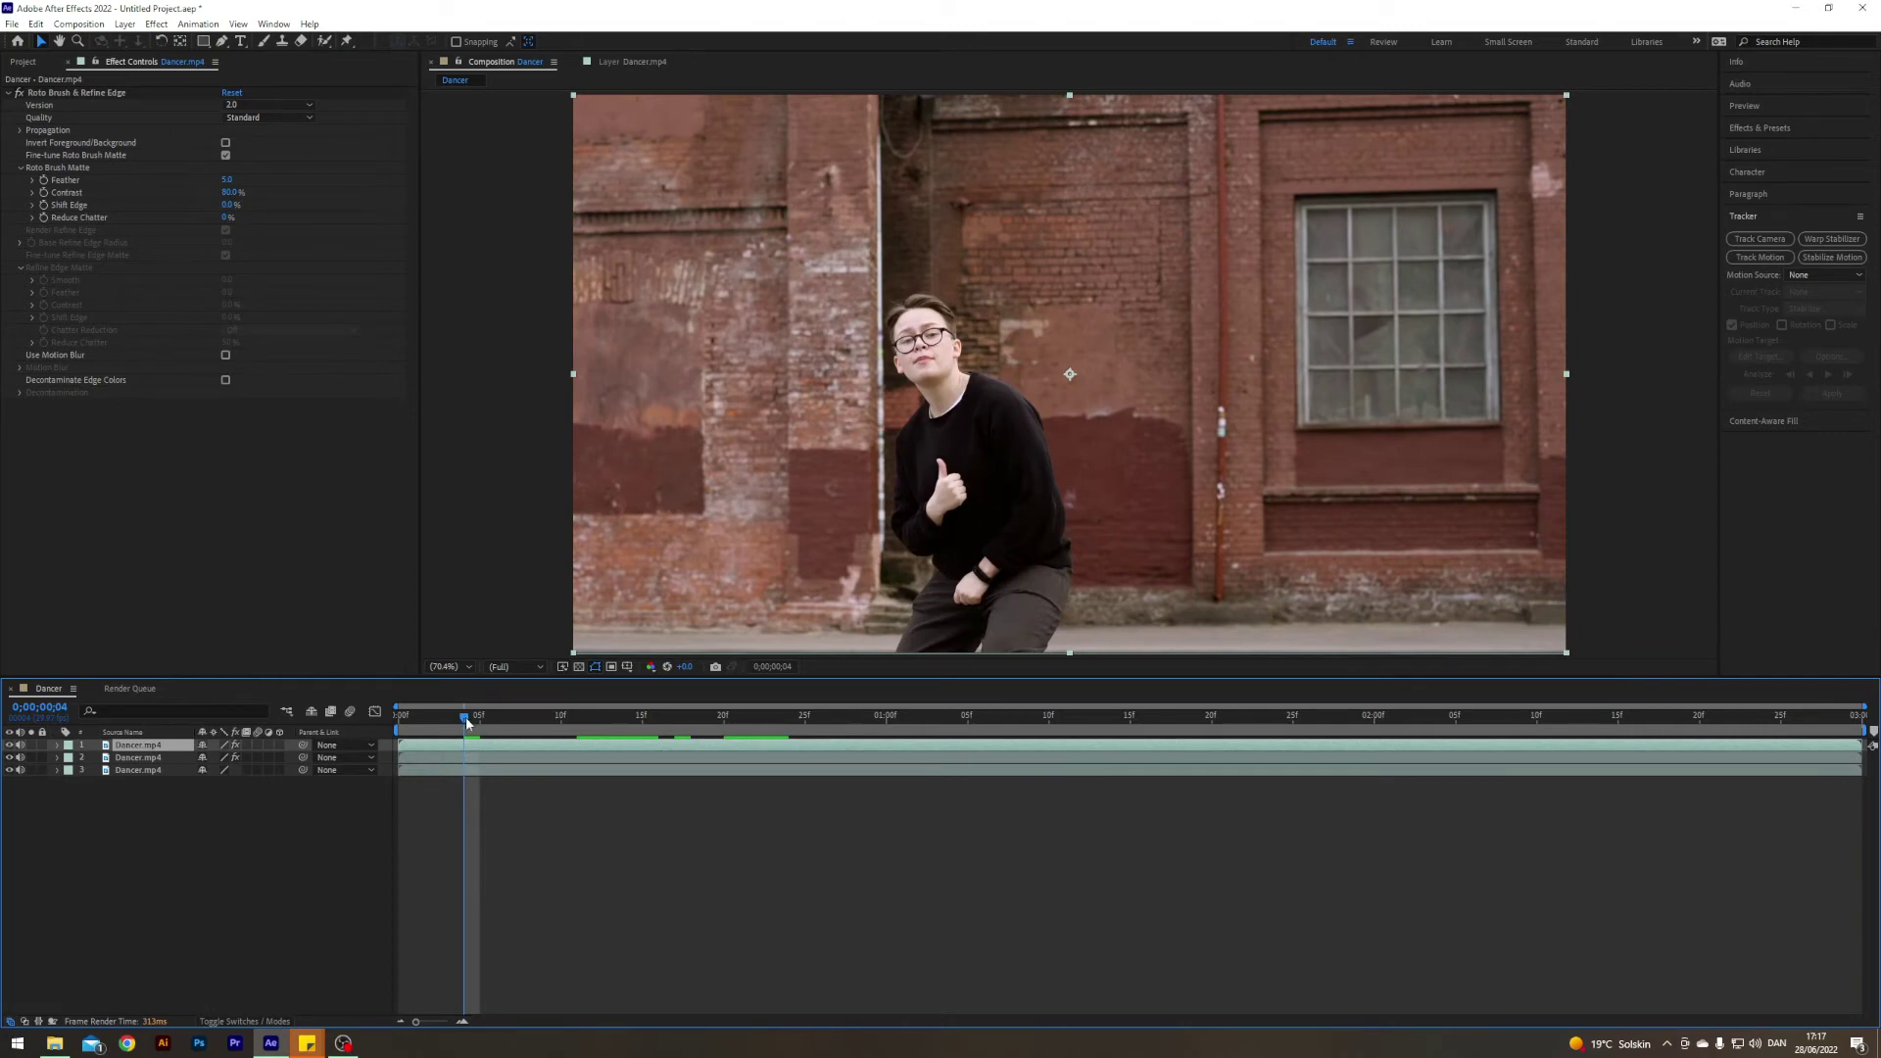
pyautogui.moveTo(467, 722); pyautogui.dragTo(485, 724)
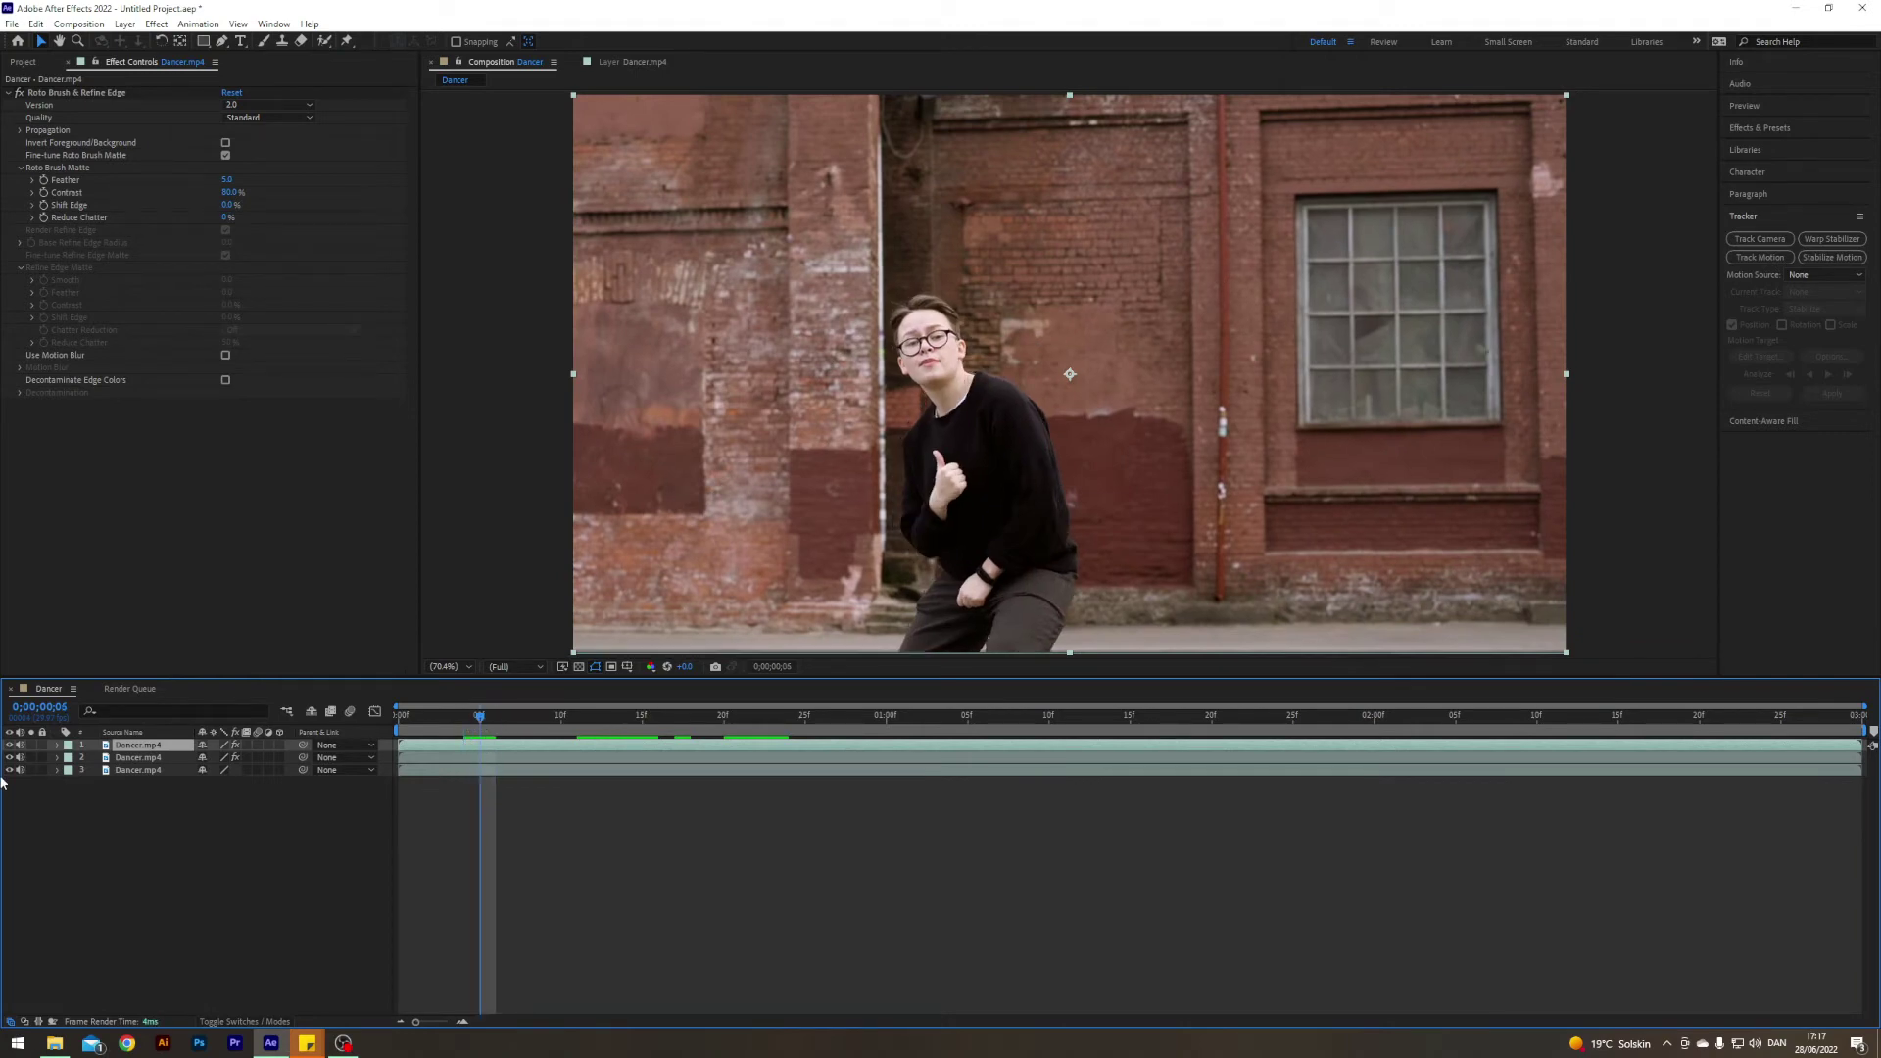
pyautogui.click(57, 758)
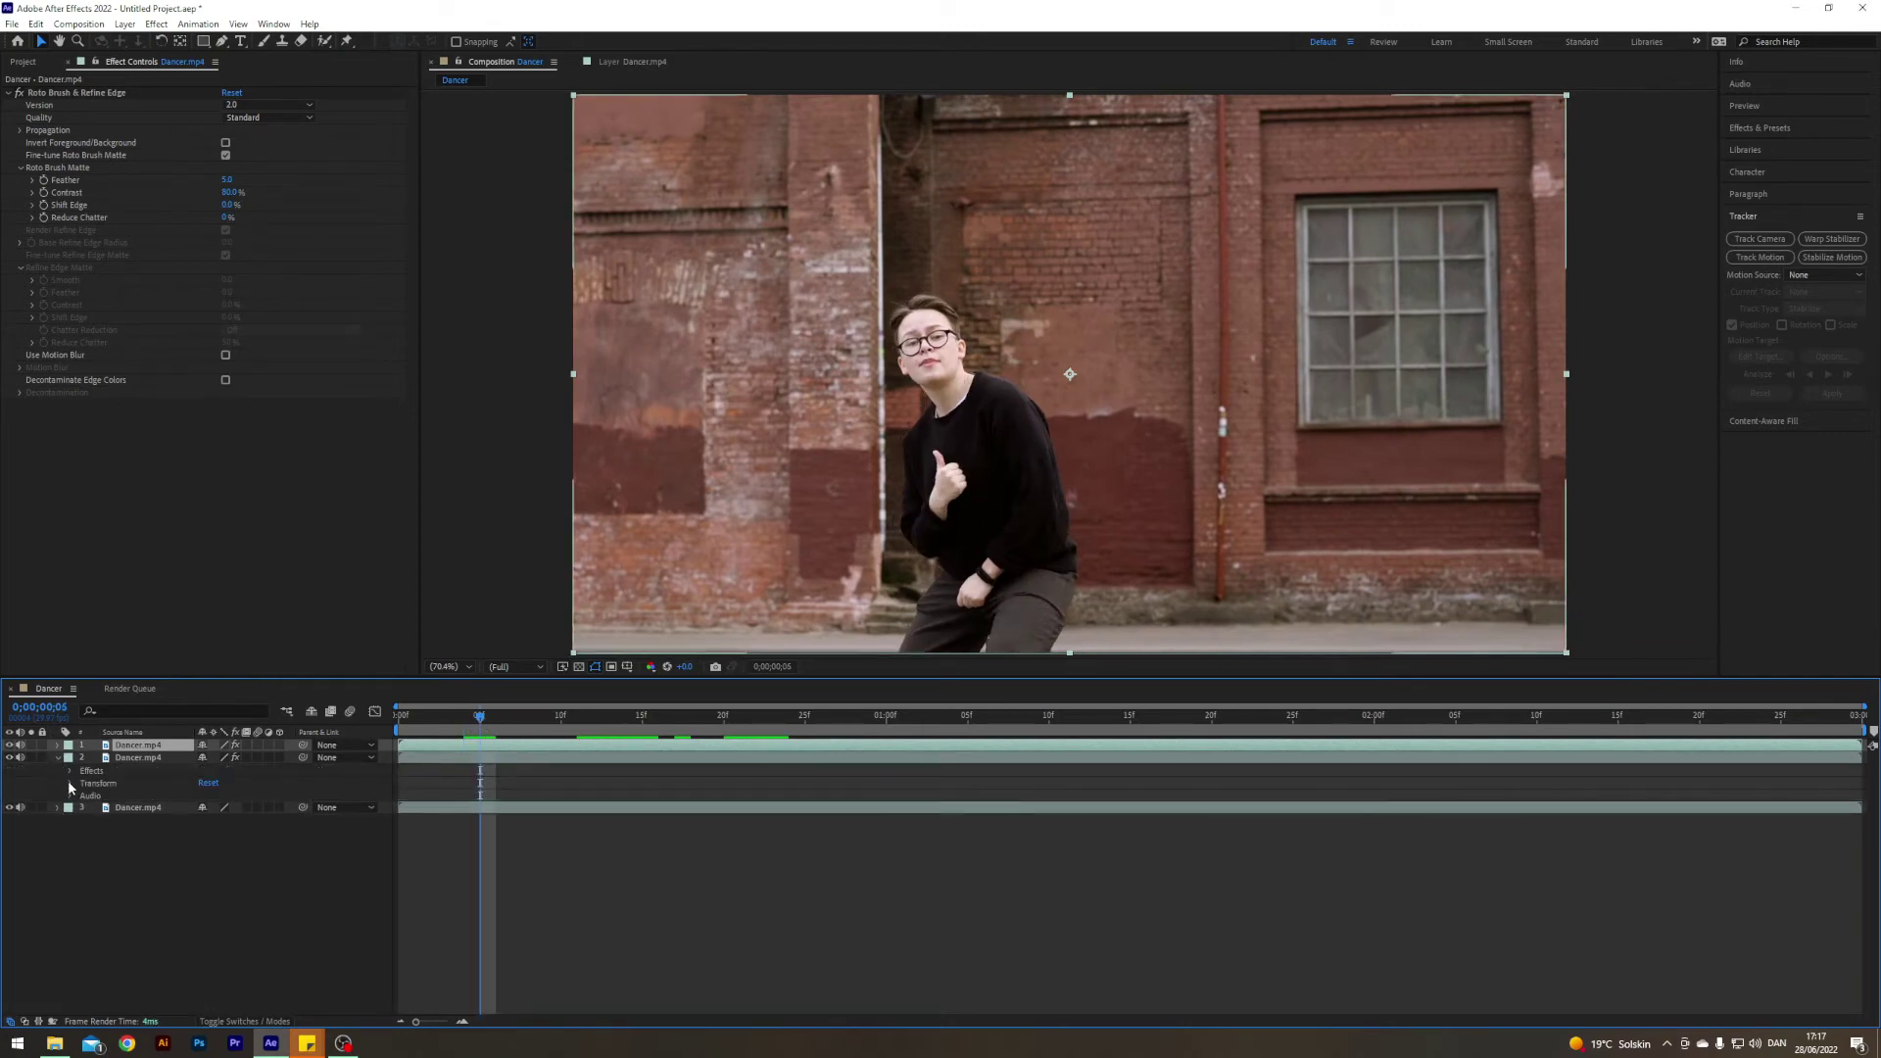
# Keyframe layer 2's Position at frame 5, then slide it to X 1127 at frame 12
pyautogui.click(71, 784)
pyautogui.click(94, 809)
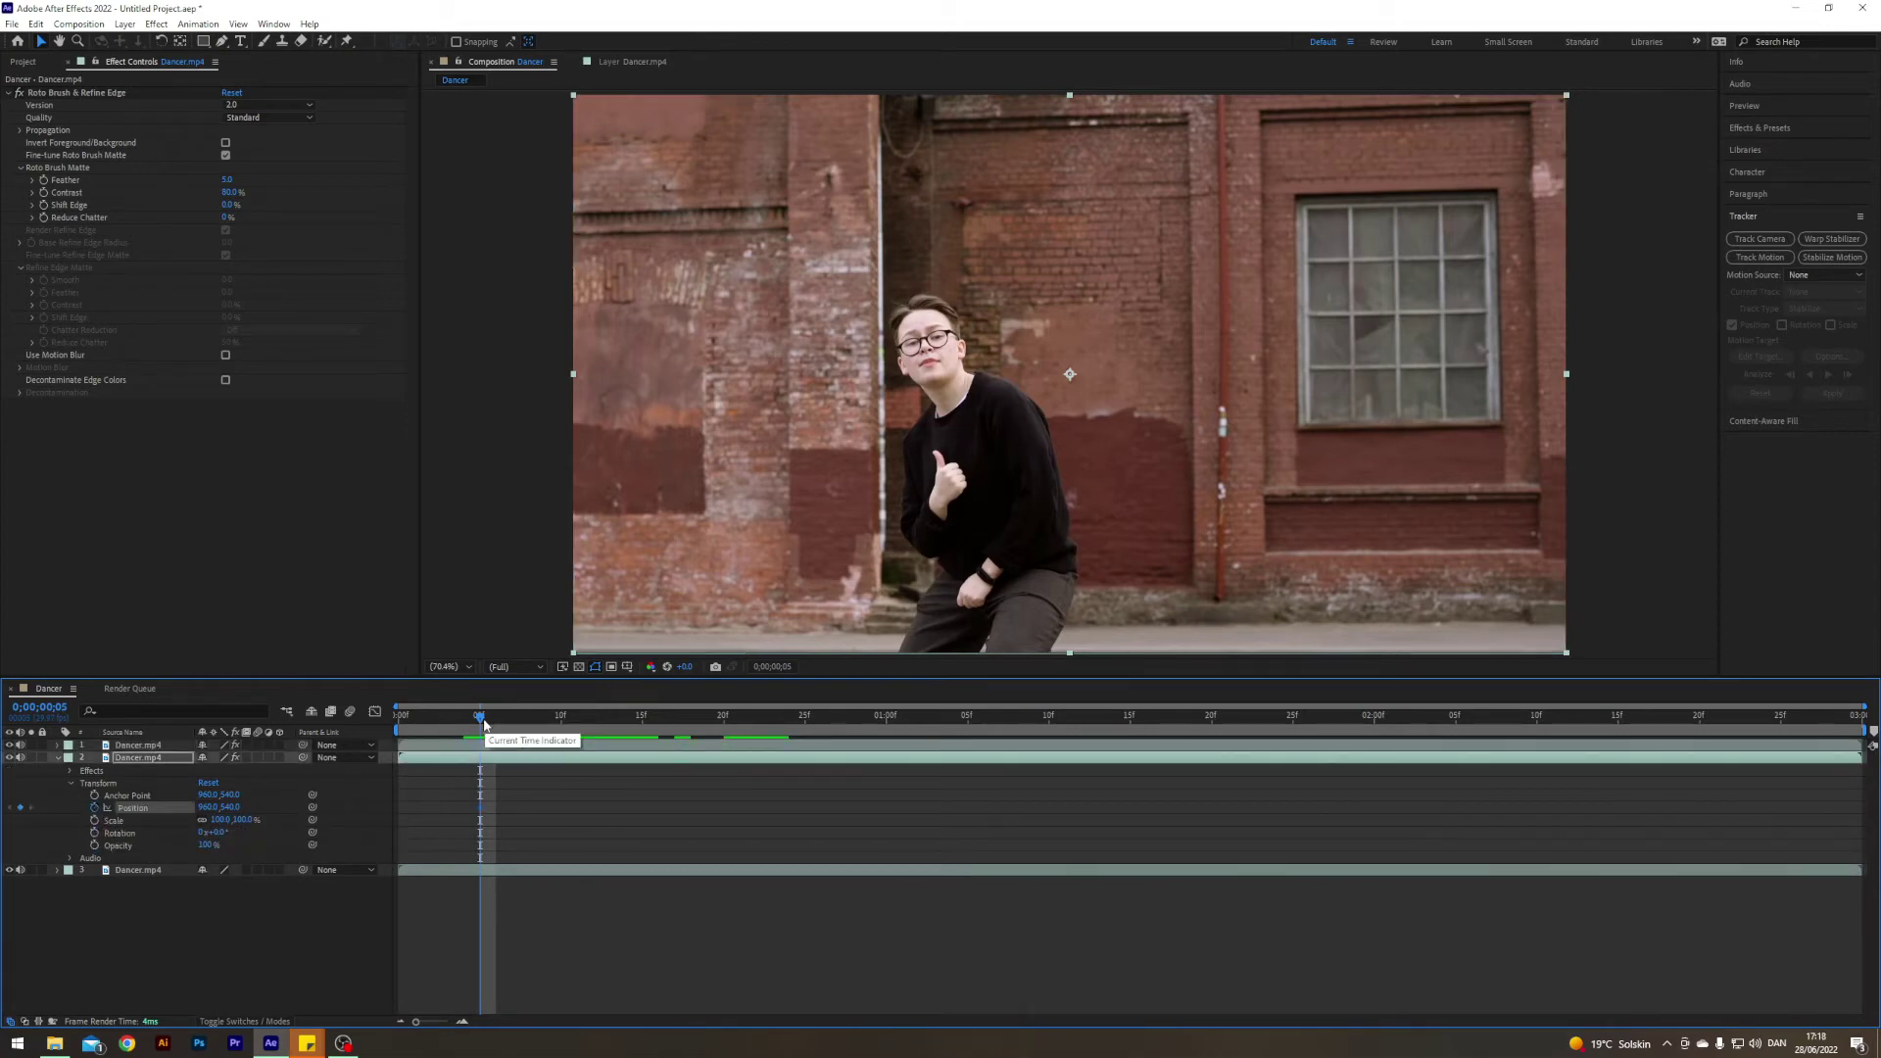
pyautogui.moveTo(481, 718); pyautogui.dragTo(607, 713)
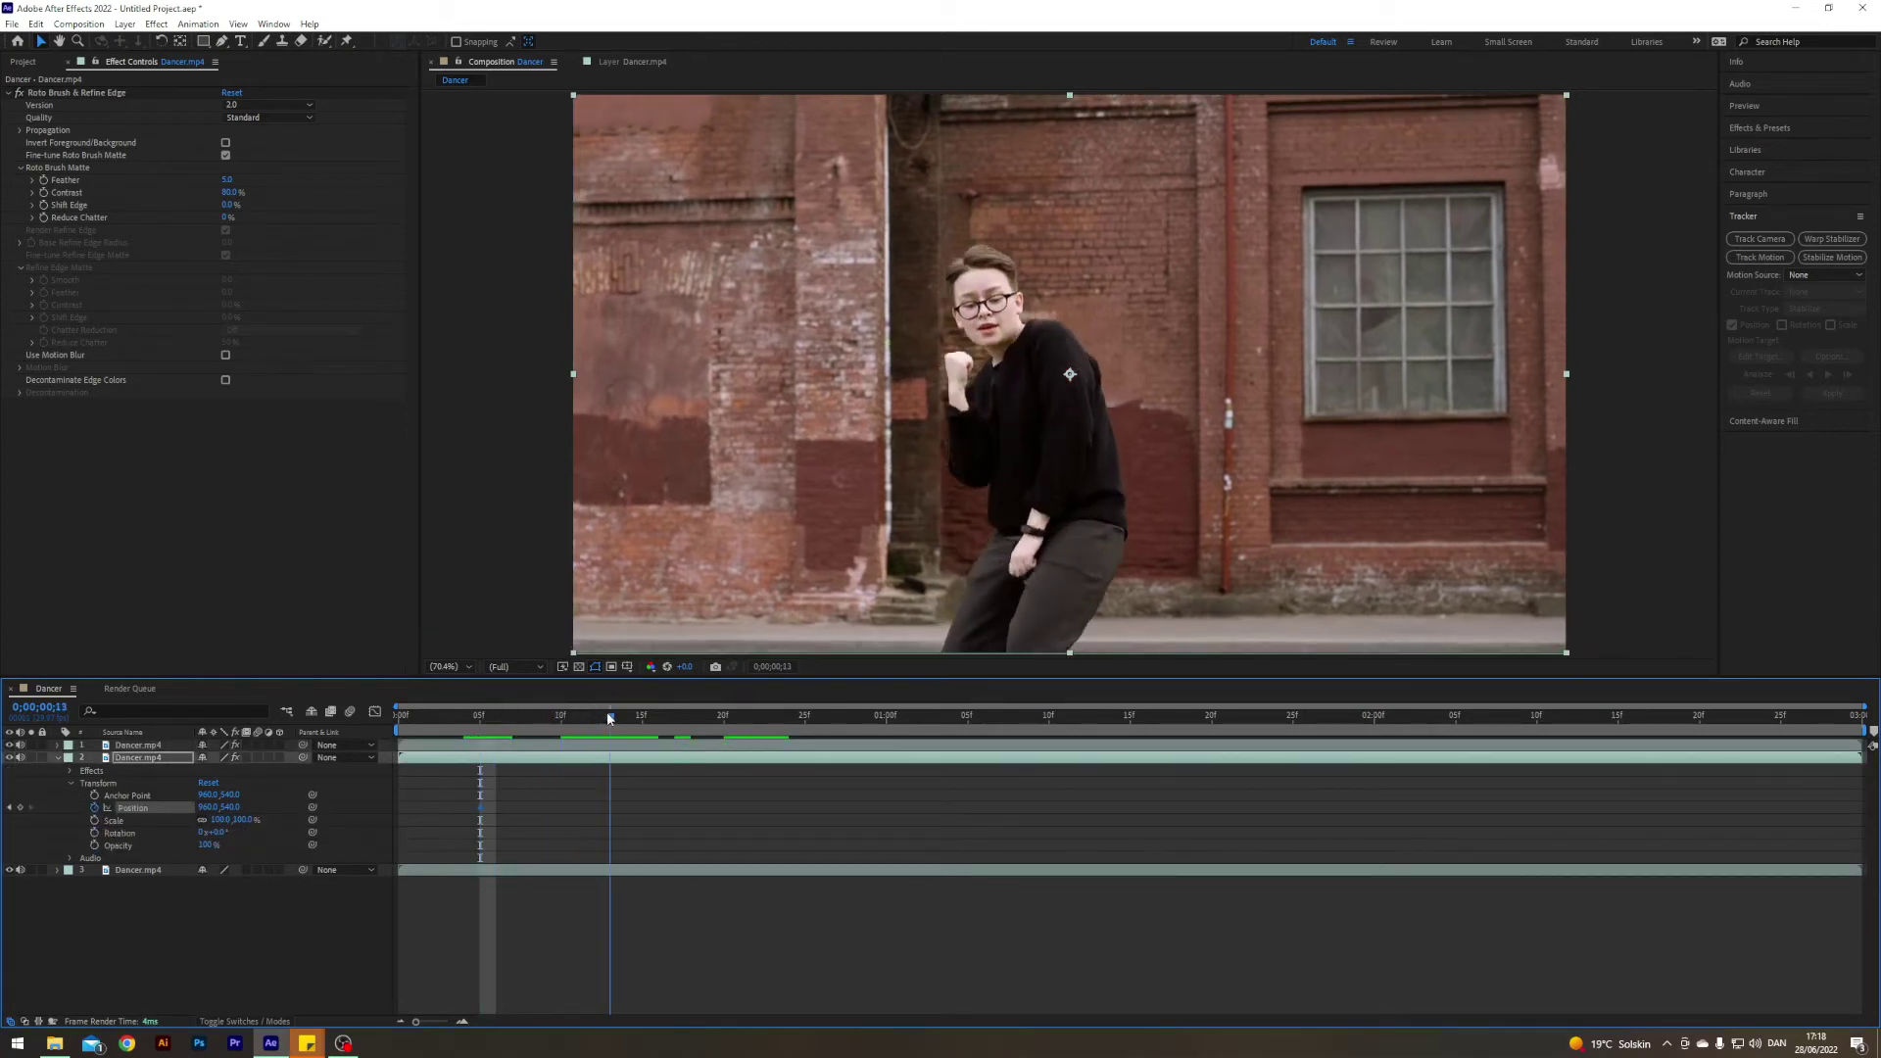
pyautogui.moveTo(213, 813); pyautogui.dragTo(363, 789)
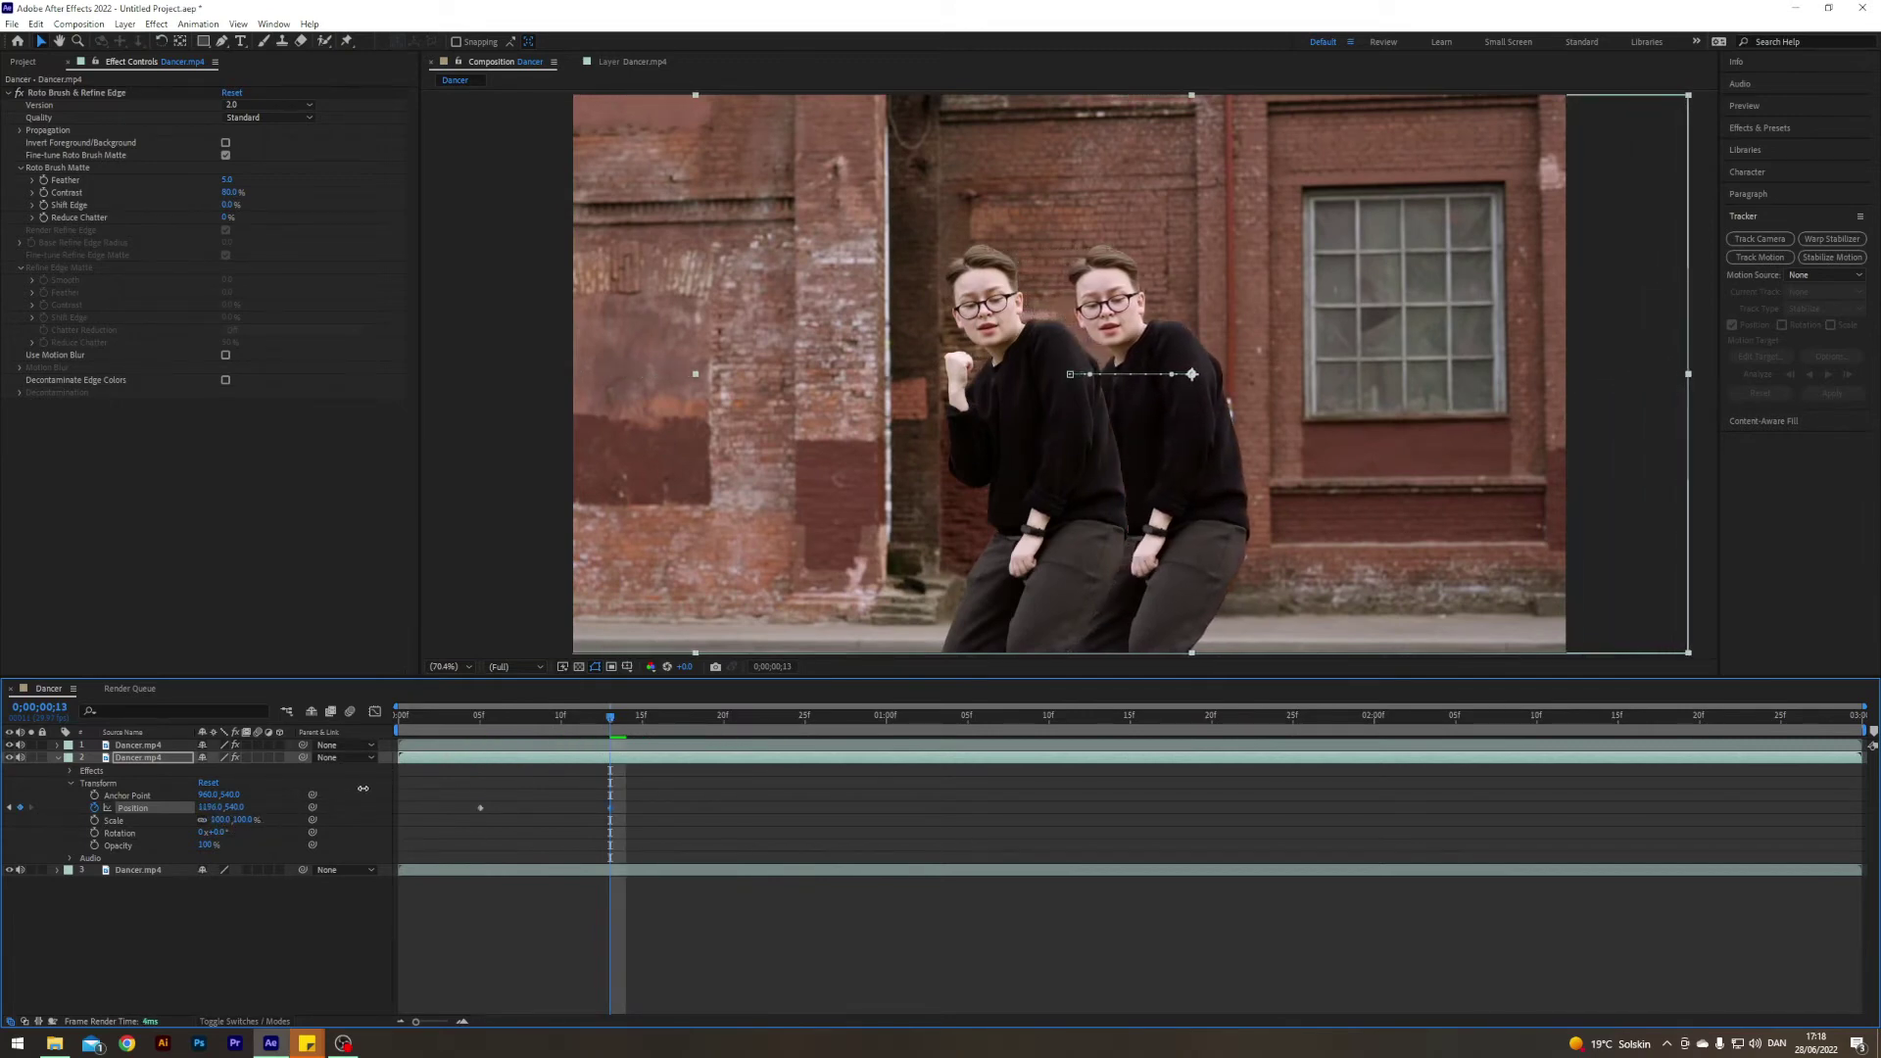
# Set Position X back to 960 at 0;00;01;01 and select all the Position keyframes
pyautogui.moveTo(618, 727); pyautogui.dragTo(740, 715)
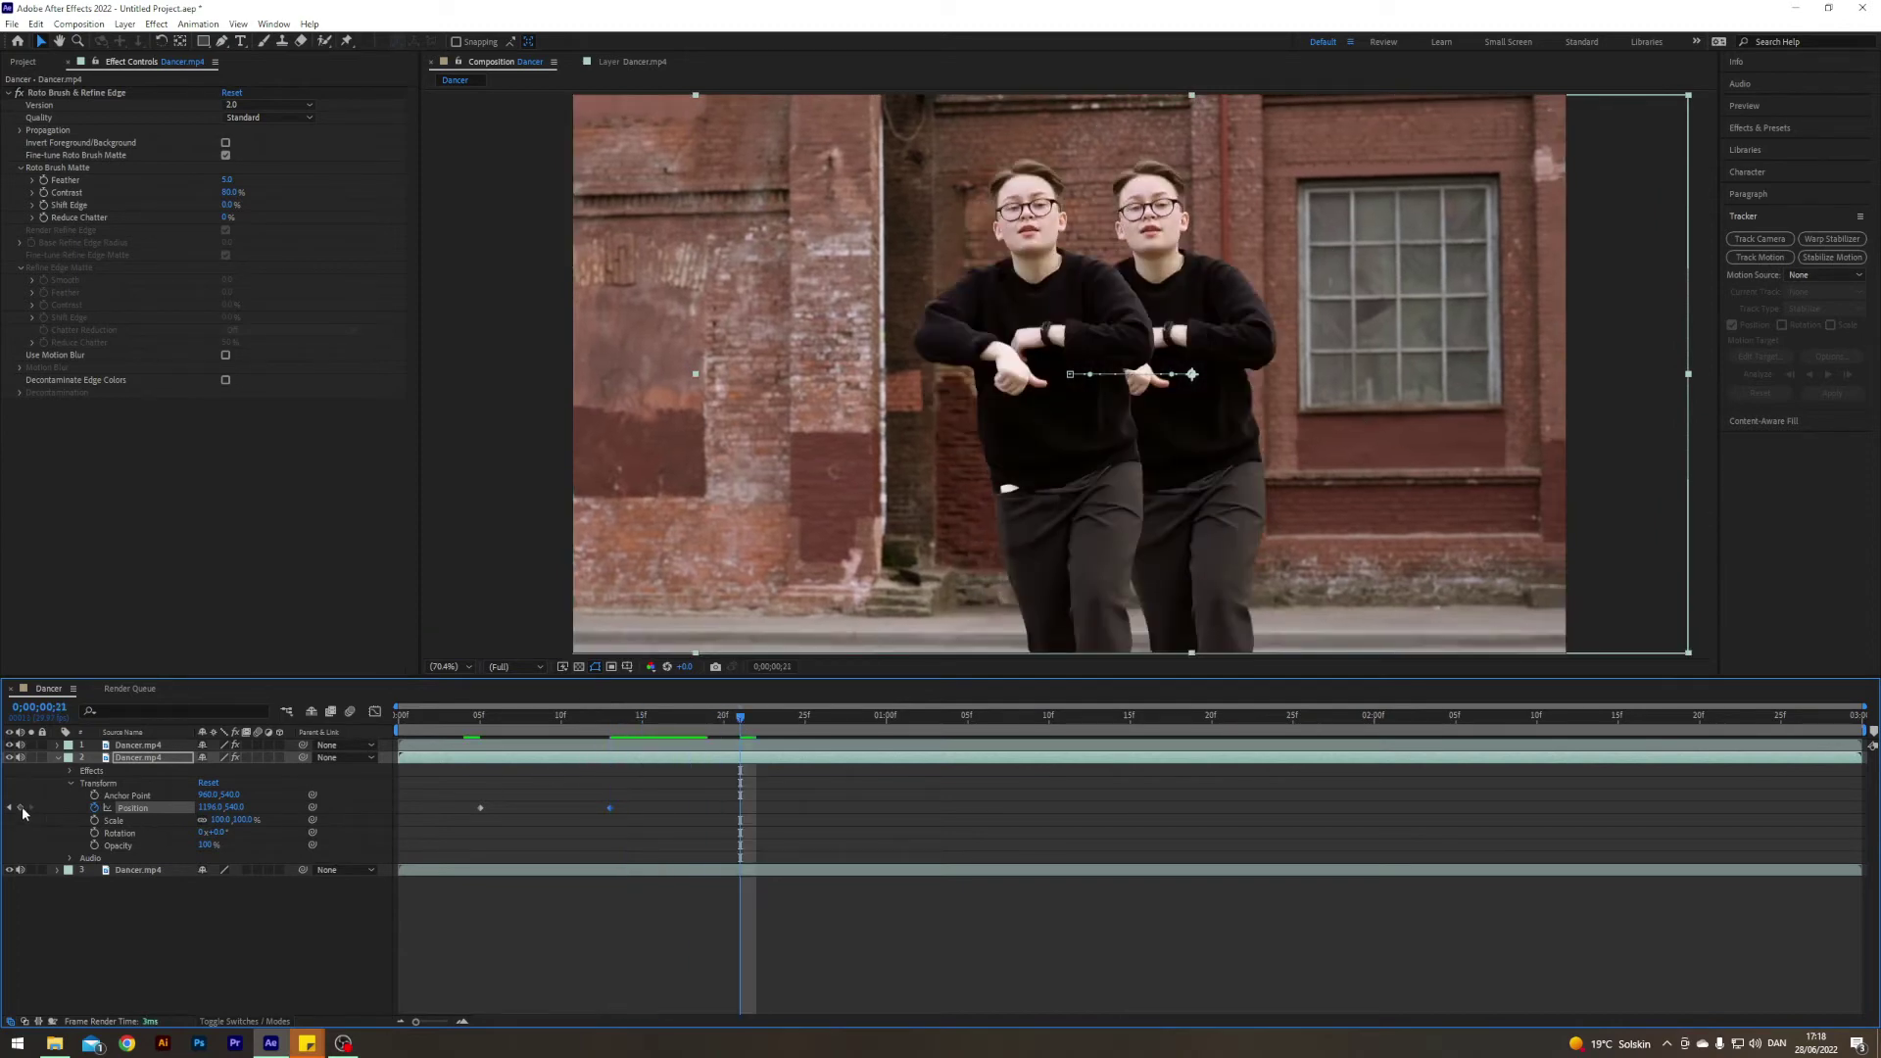
pyautogui.press('space')
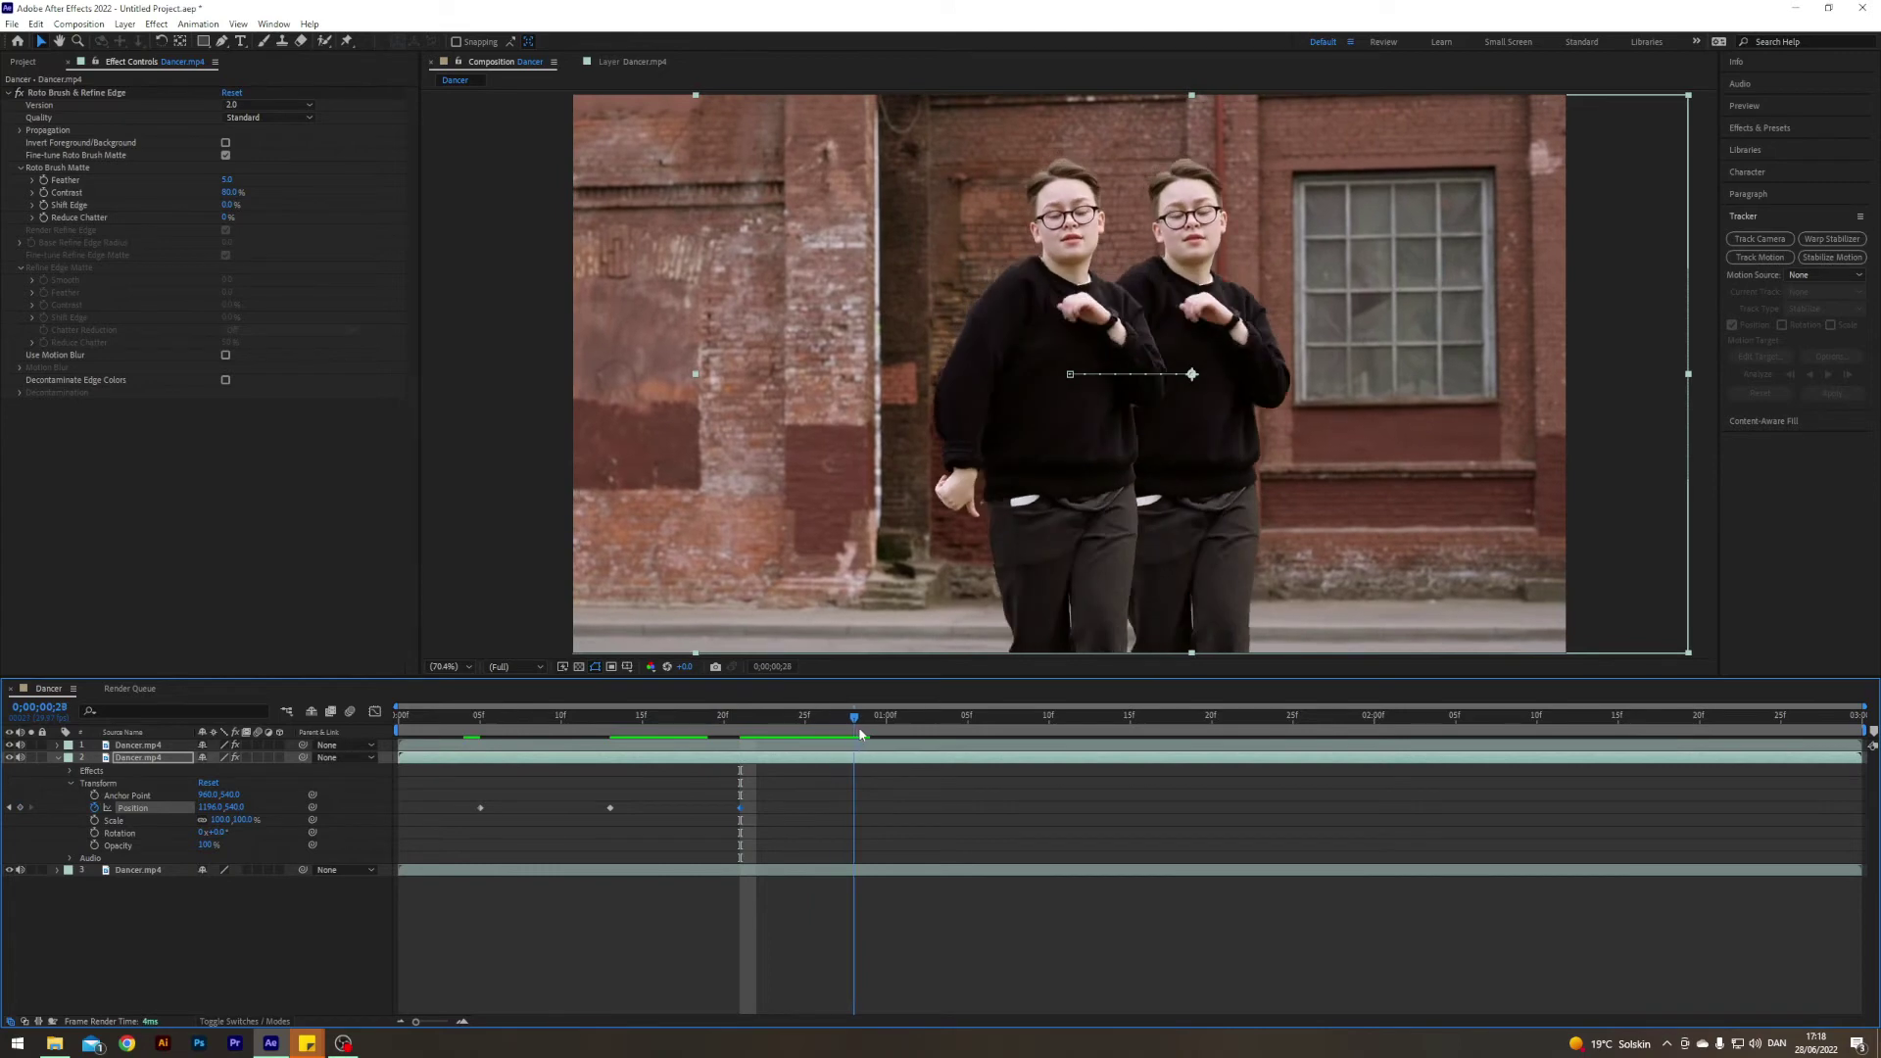
pyautogui.click(205, 807)
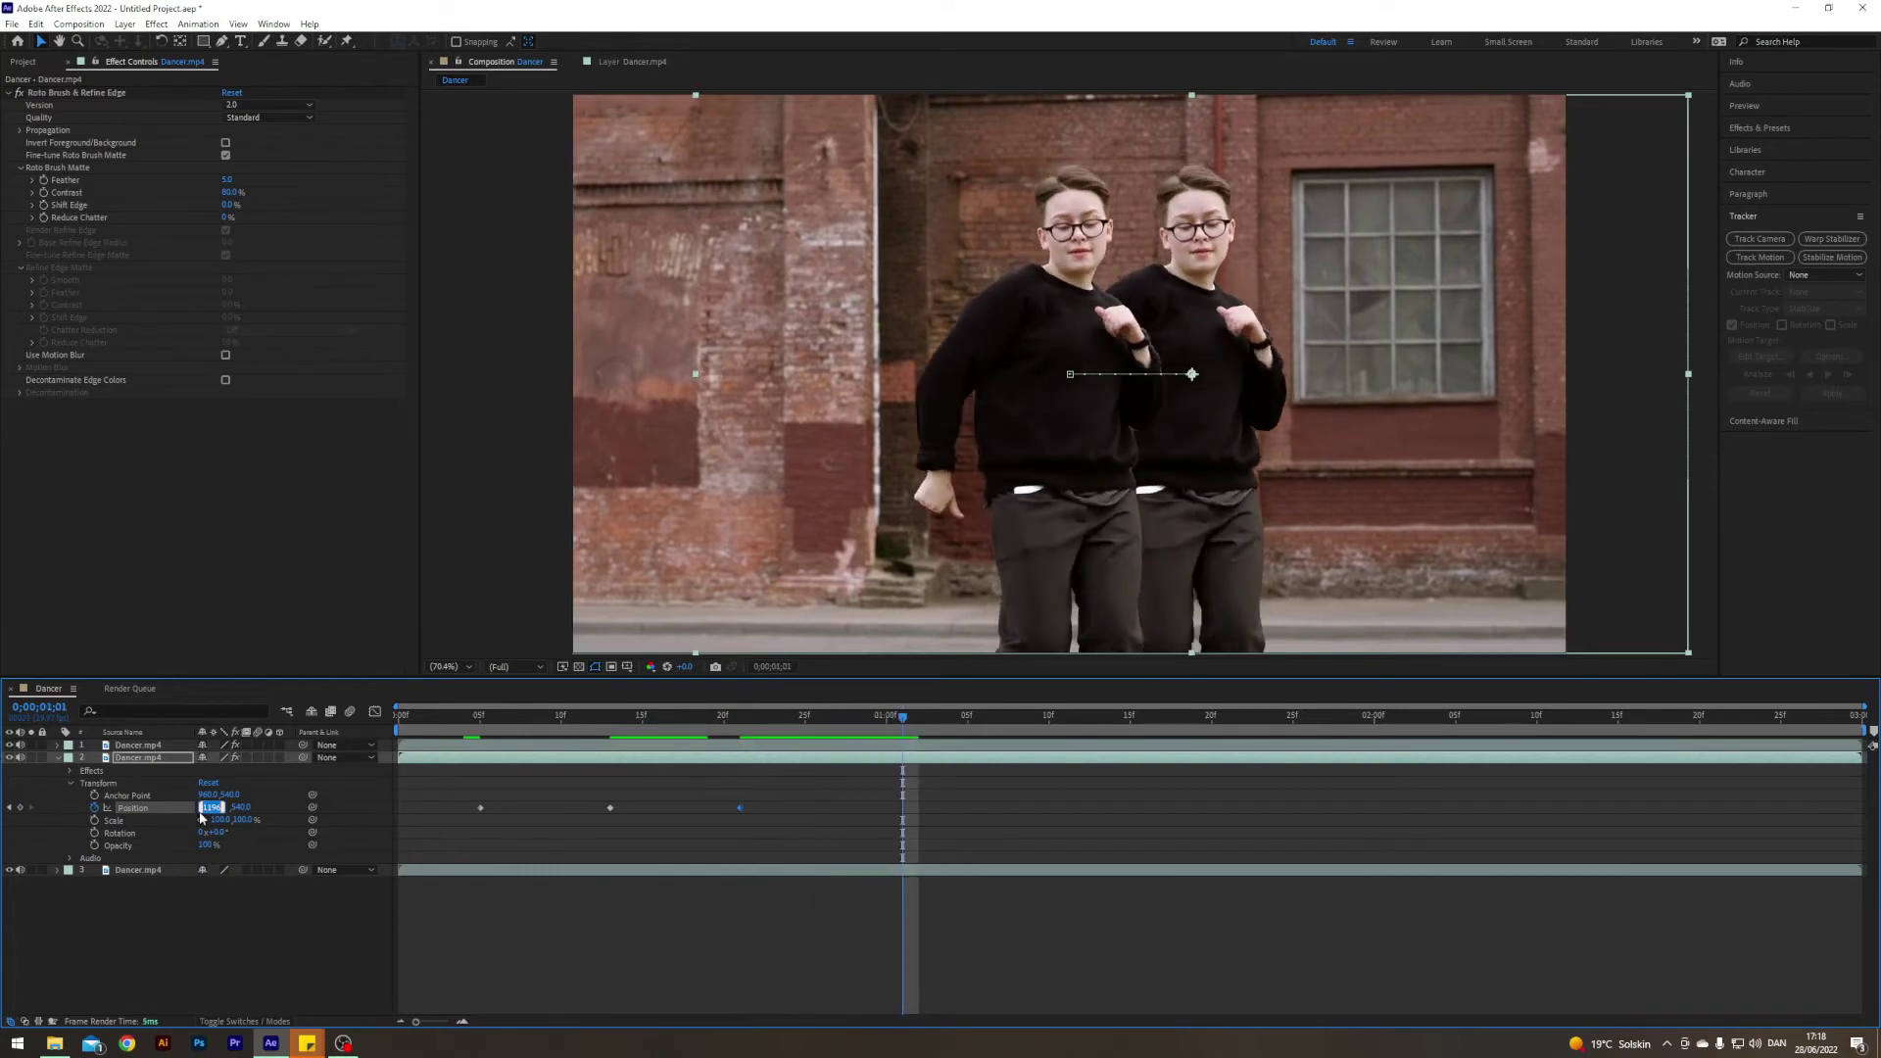
pyautogui.write('960')
pyautogui.press('Return')
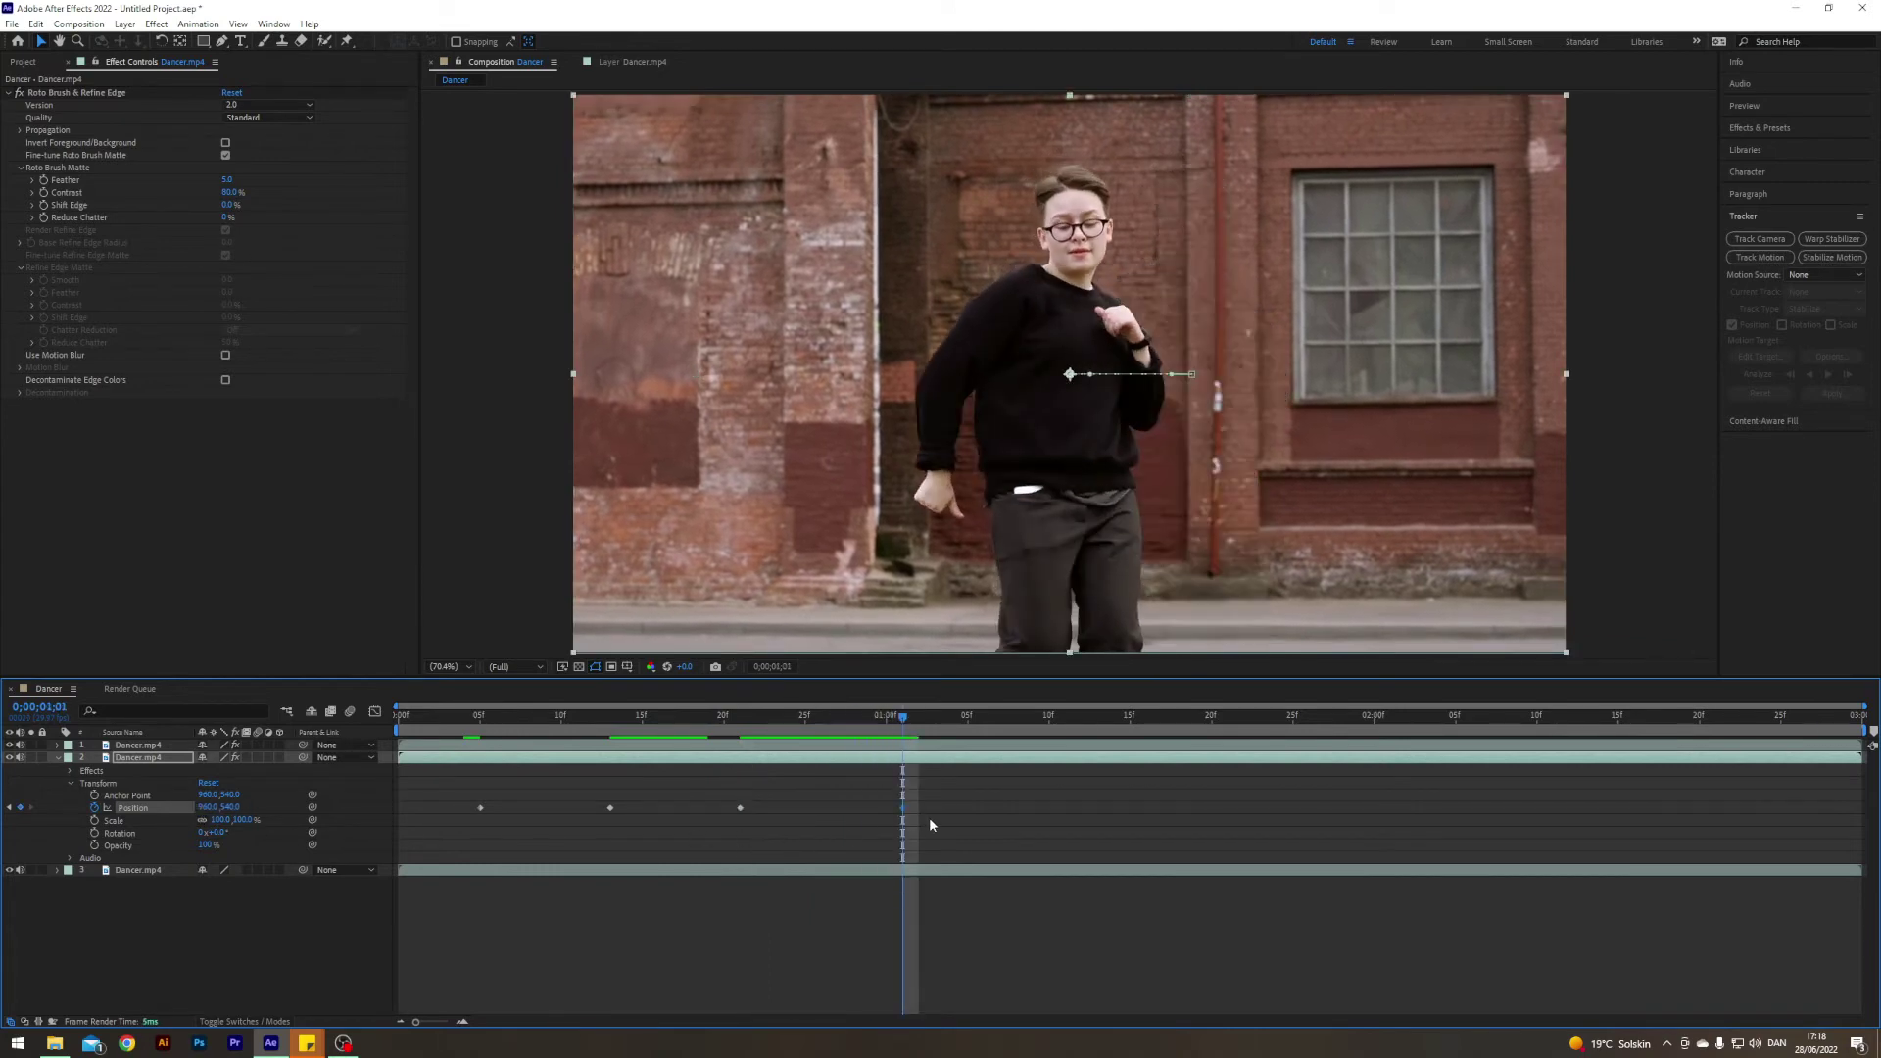
pyautogui.moveTo(953, 826); pyautogui.dragTo(483, 809)
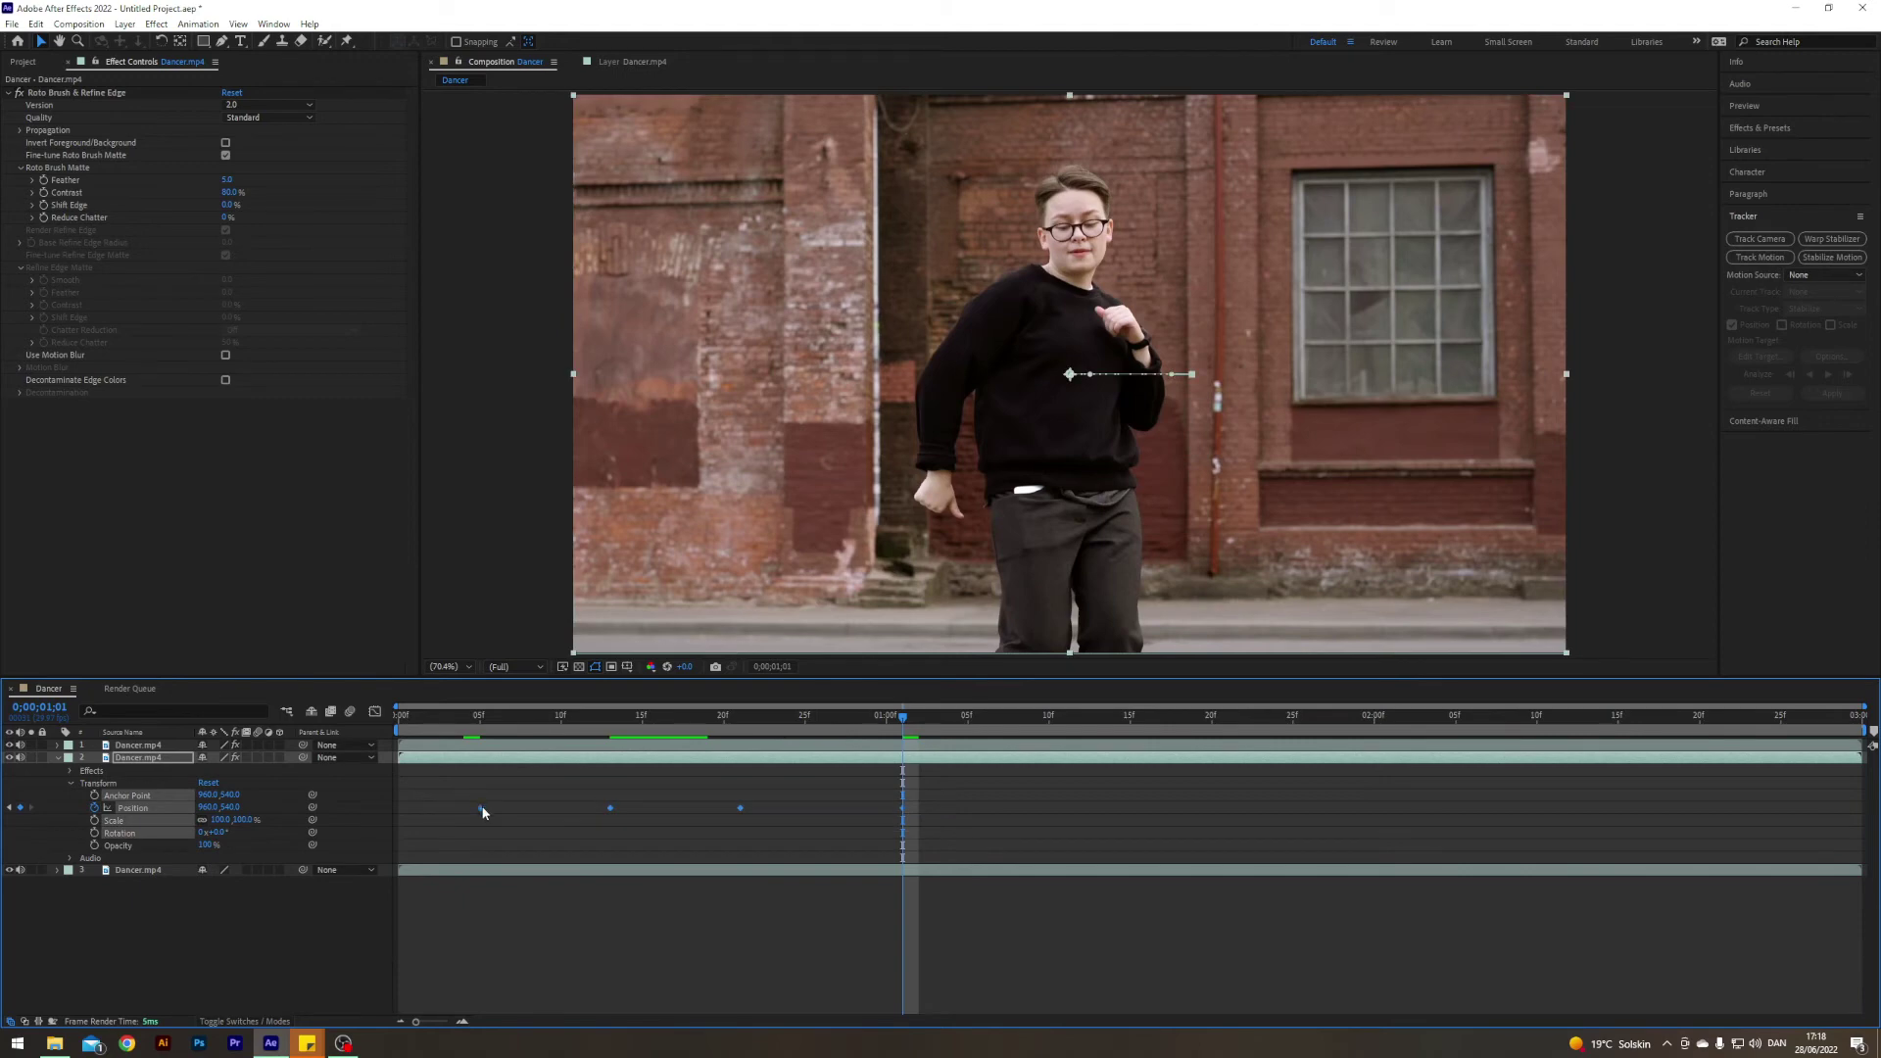
# Apply Keyframe Assistant > Easy Ease to the selected Position keyframes
pyautogui.rightClick(482, 810)
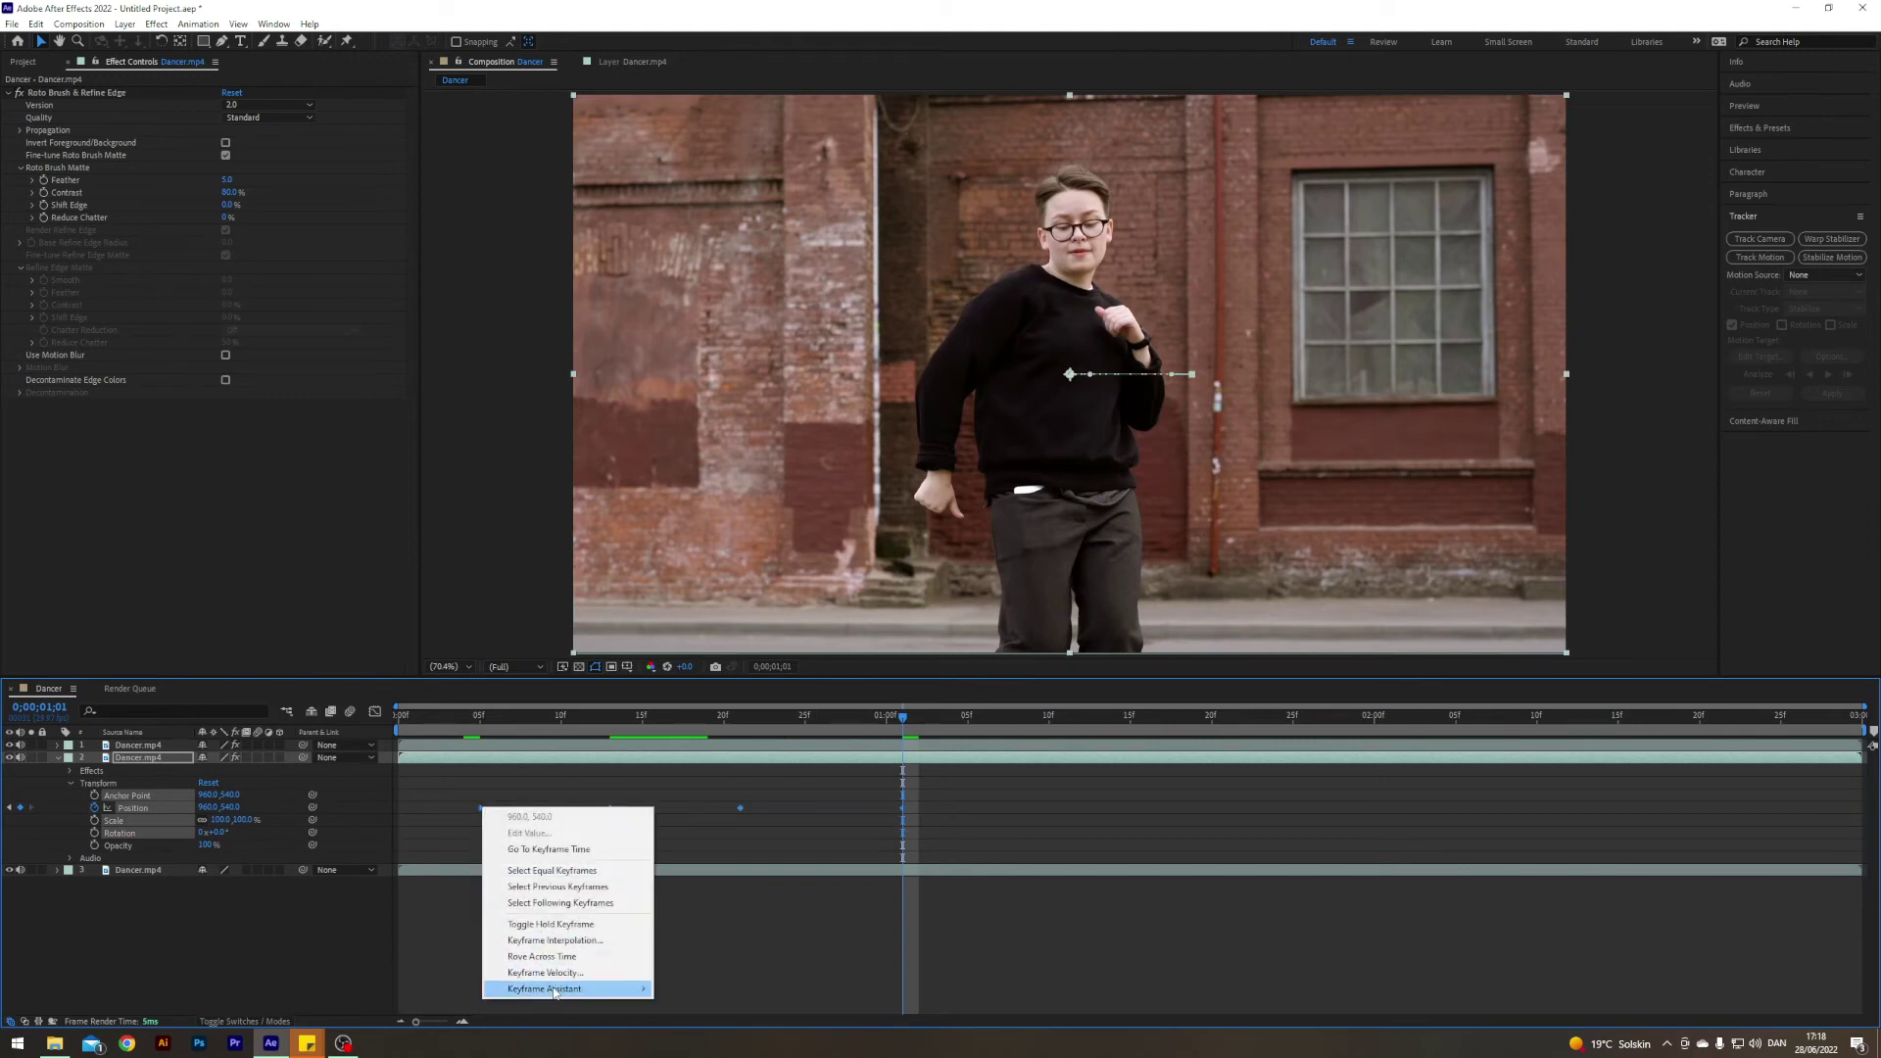
pyautogui.moveTo(563, 989)
pyautogui.click(705, 892)
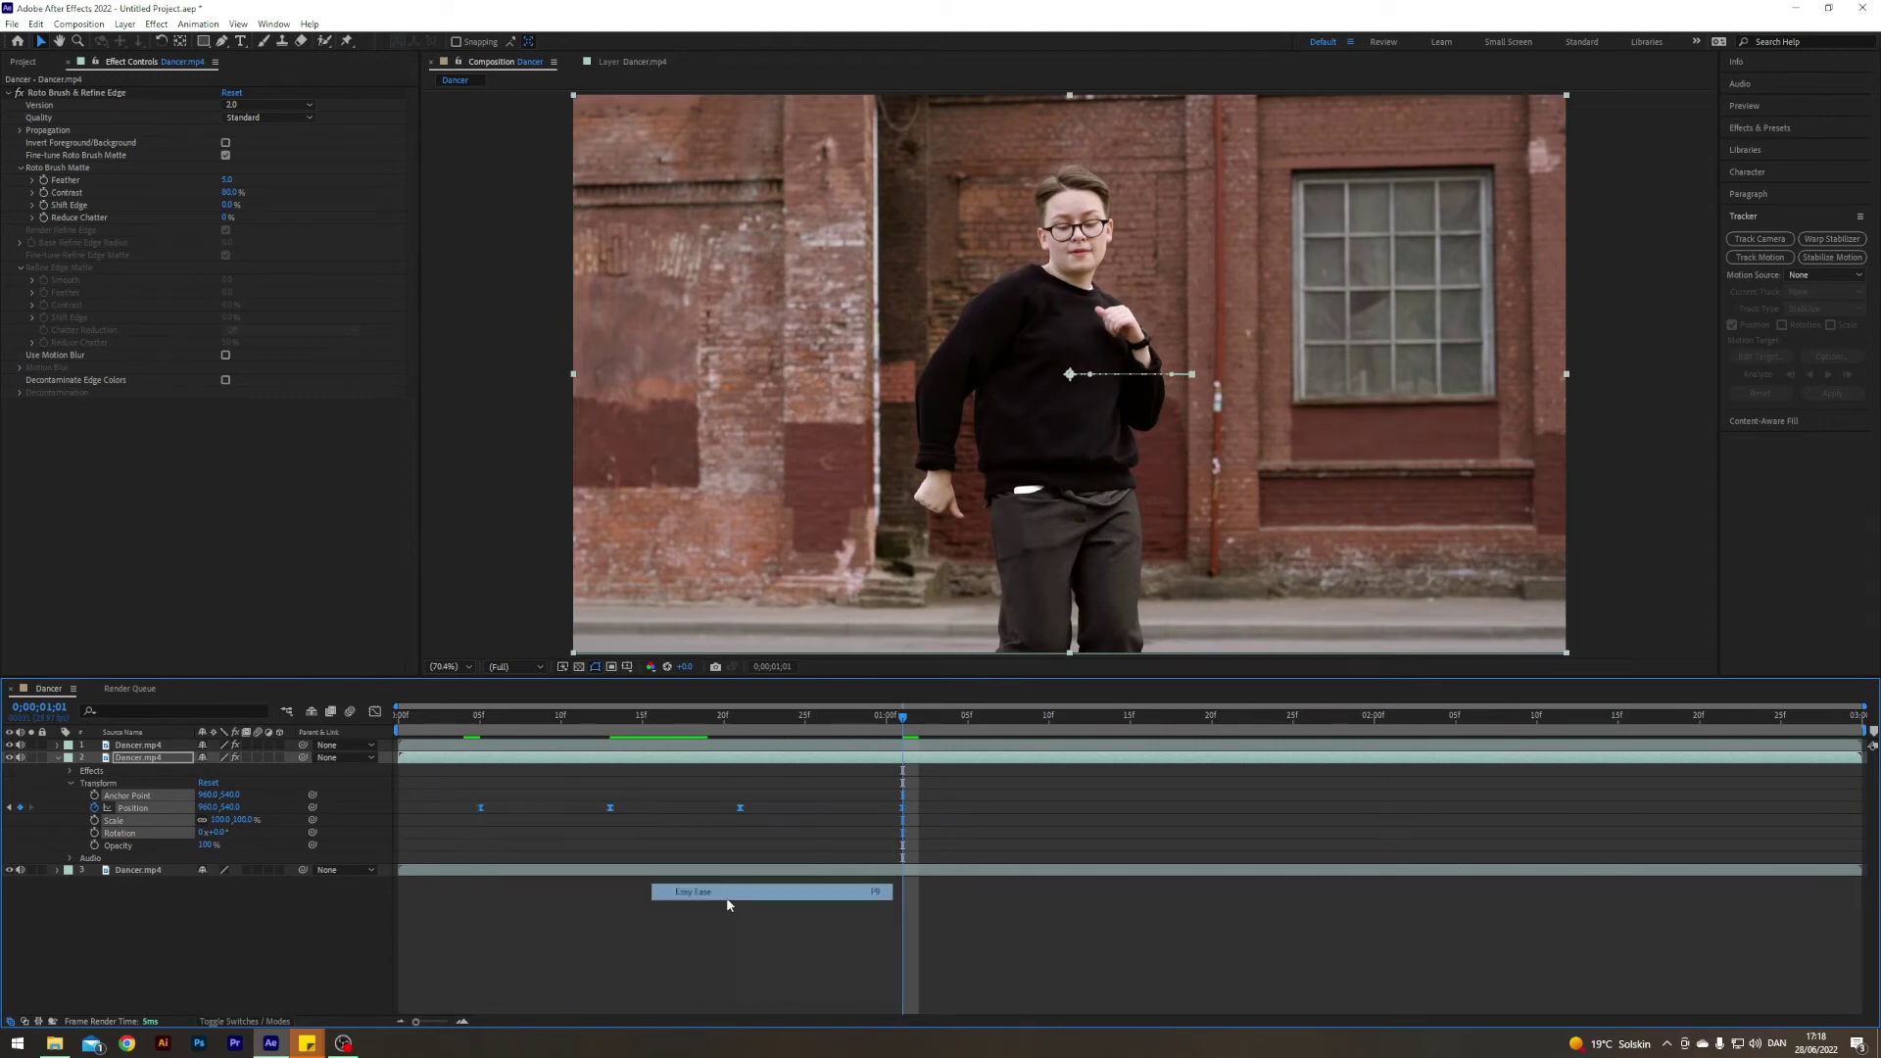